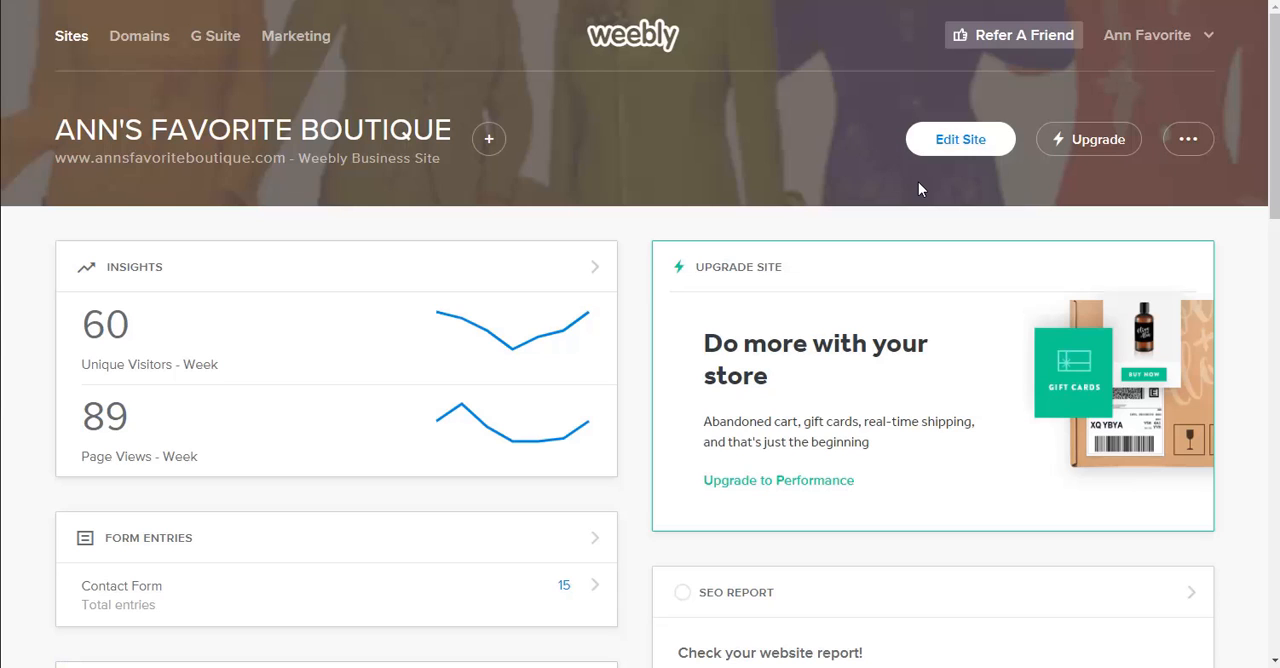
# Open the boutique site in the editor and go to the store's item library.
pyautogui.click(965, 144)
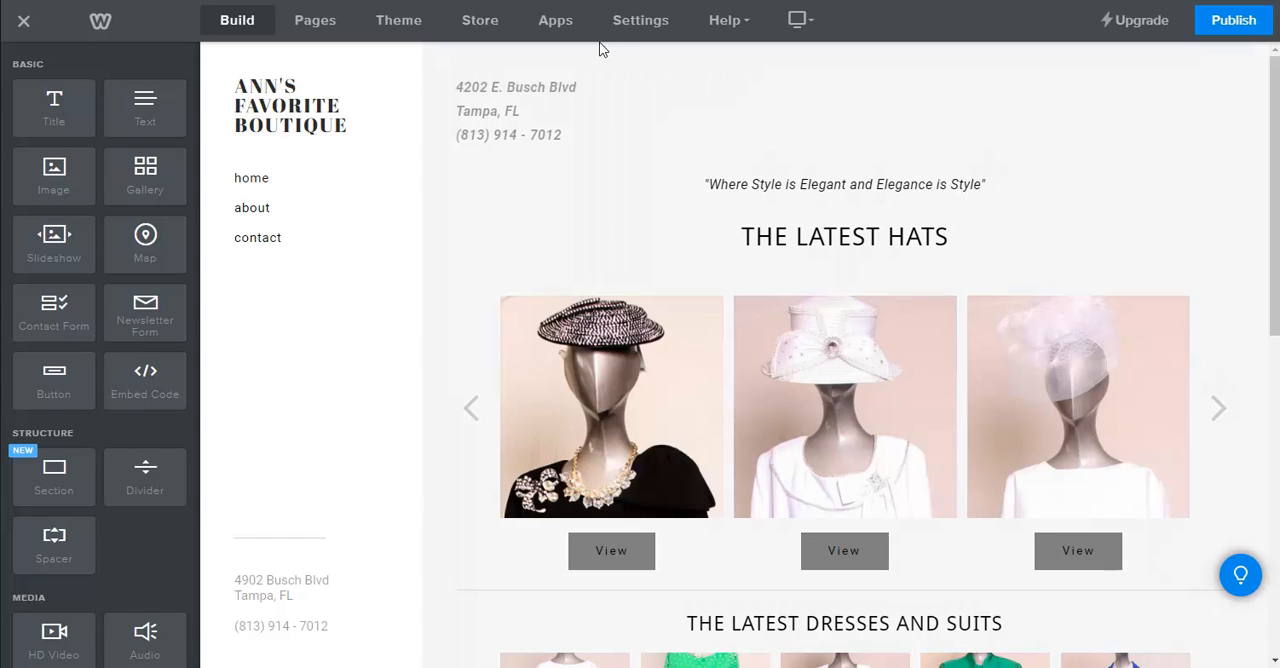
pyautogui.click(477, 22)
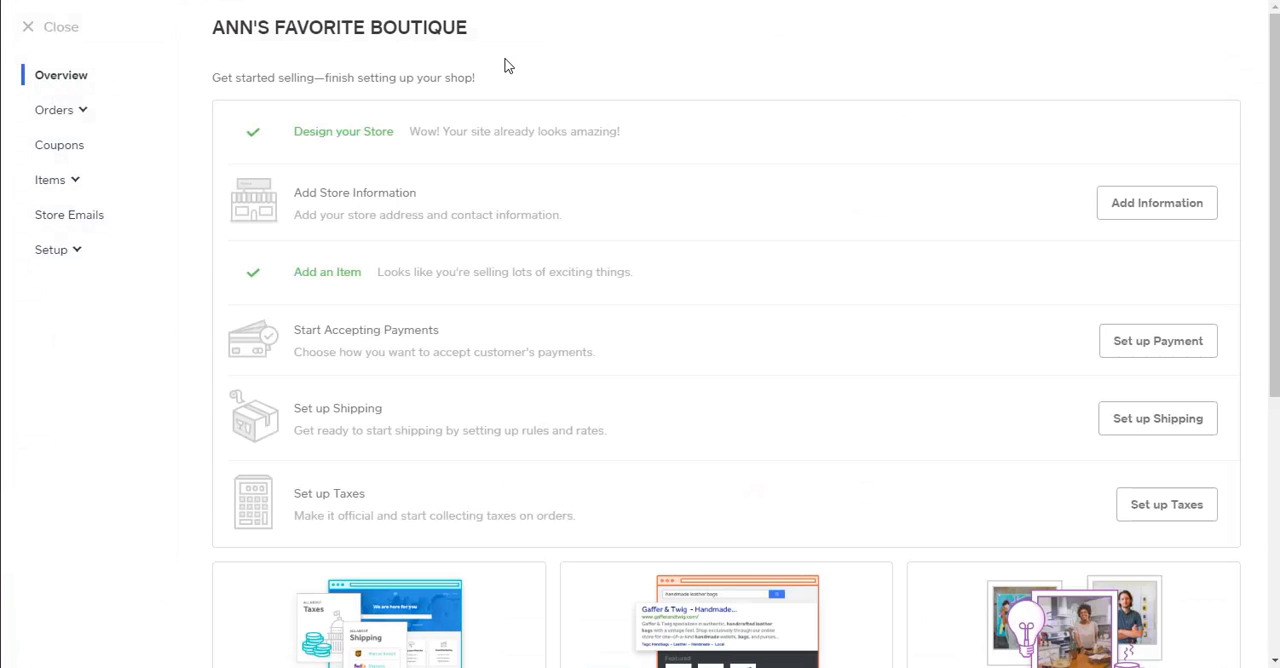
pyautogui.click(61, 190)
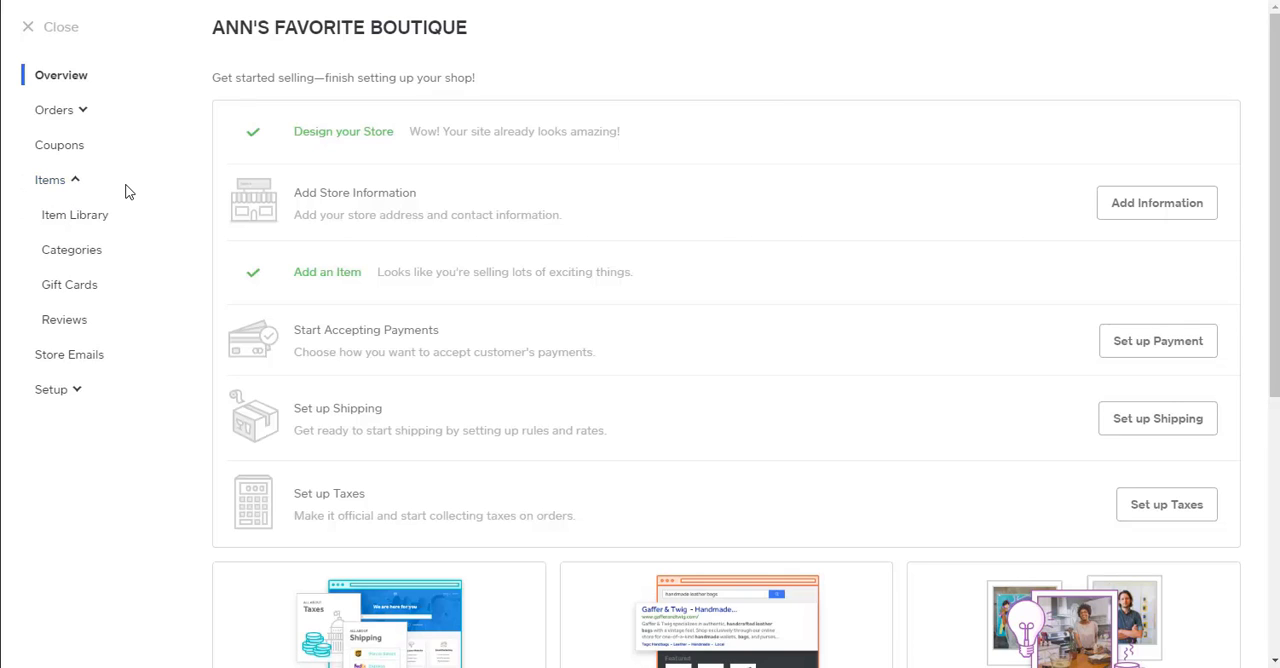
pyautogui.click(76, 228)
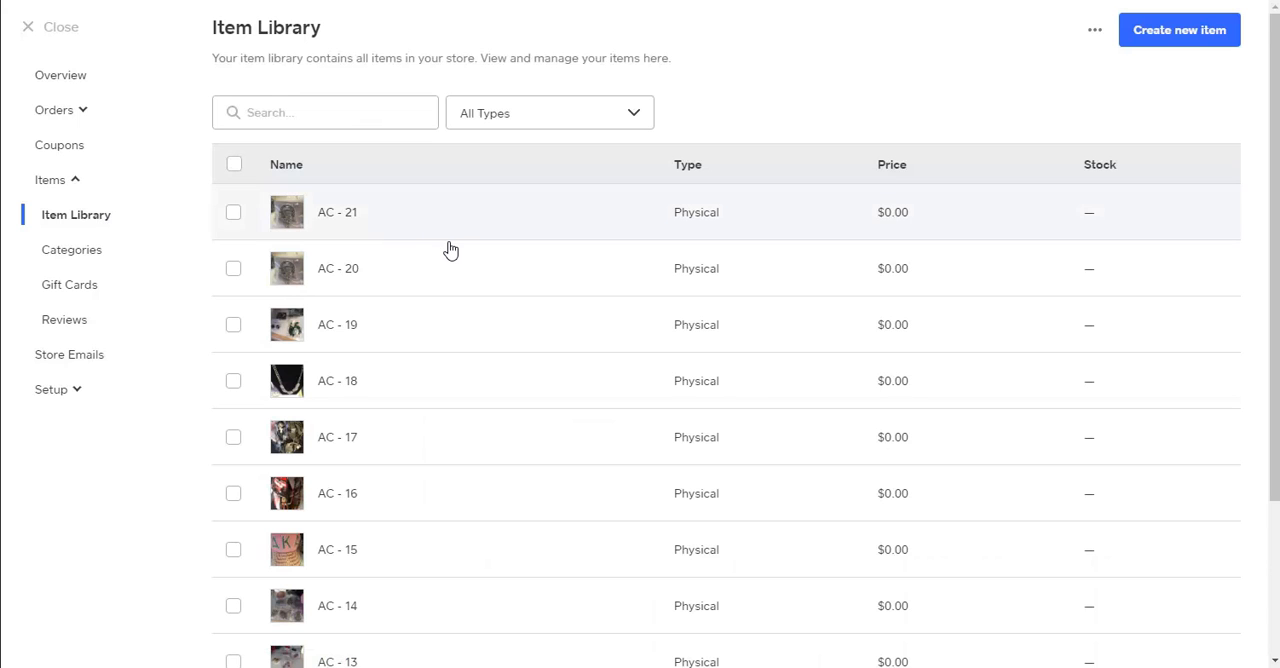
# Show 50 items per page in the item library and filter the list to Physical items.
pyautogui.scroll(-1, 449, 248)
pyautogui.scroll(-2, 451, 251)
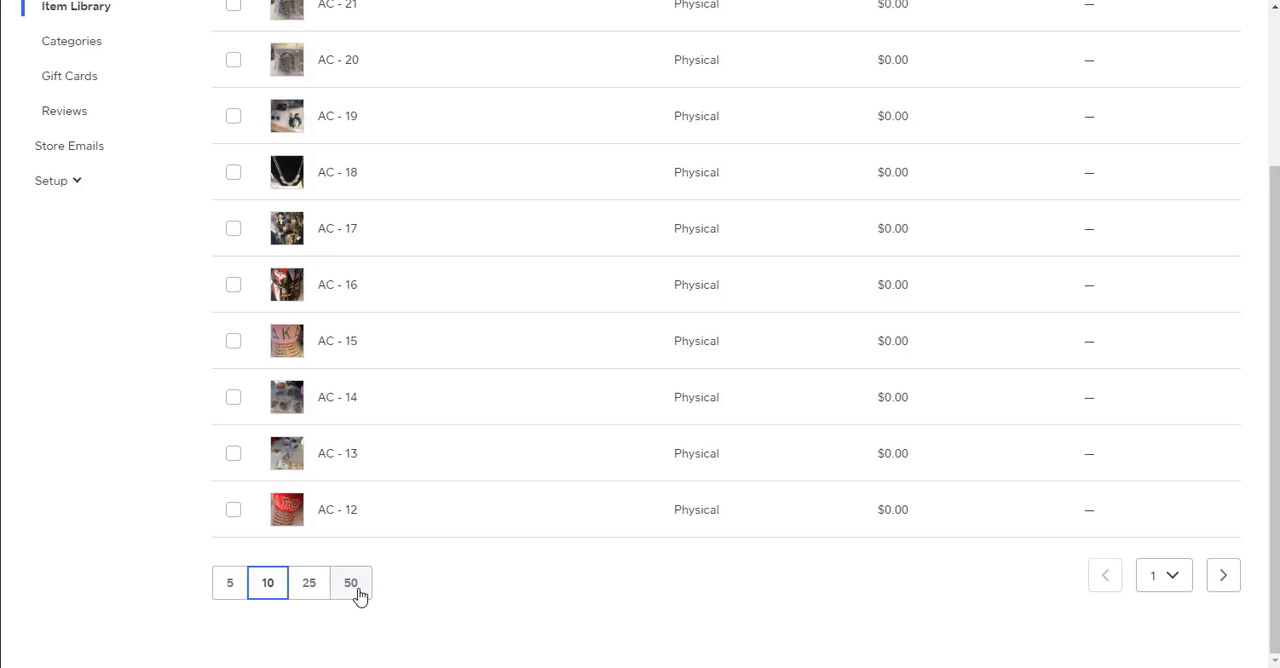
pyautogui.click(355, 590)
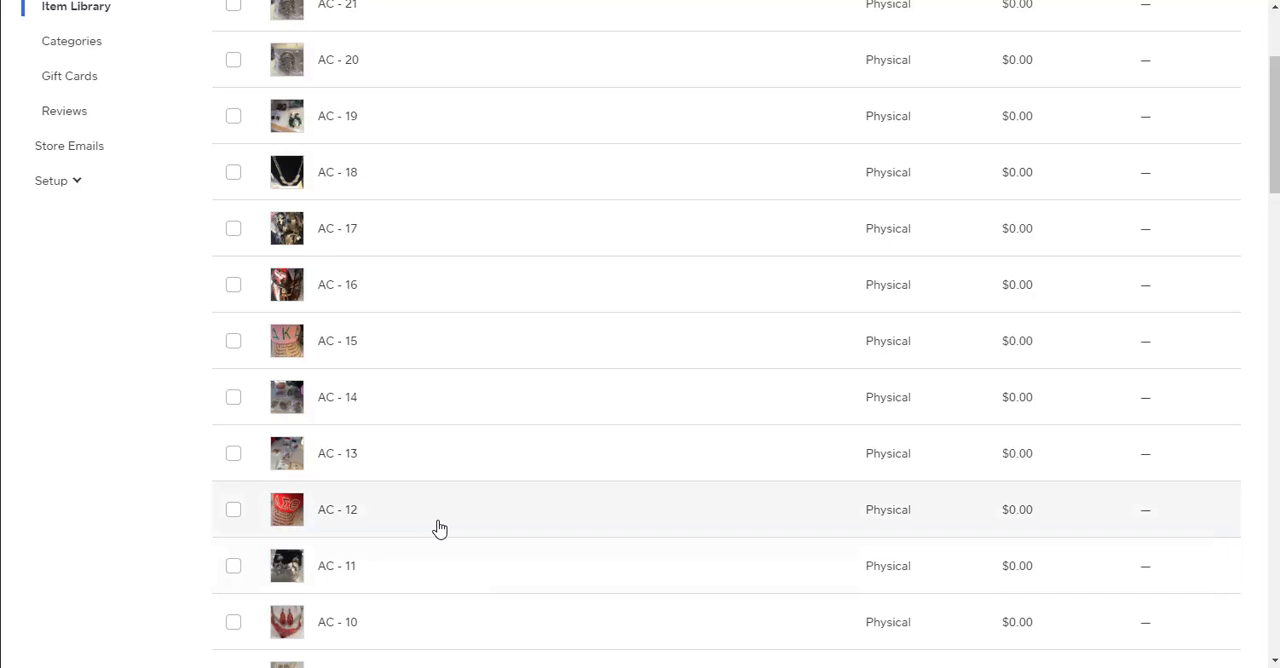
pyautogui.scroll(3, 441, 525)
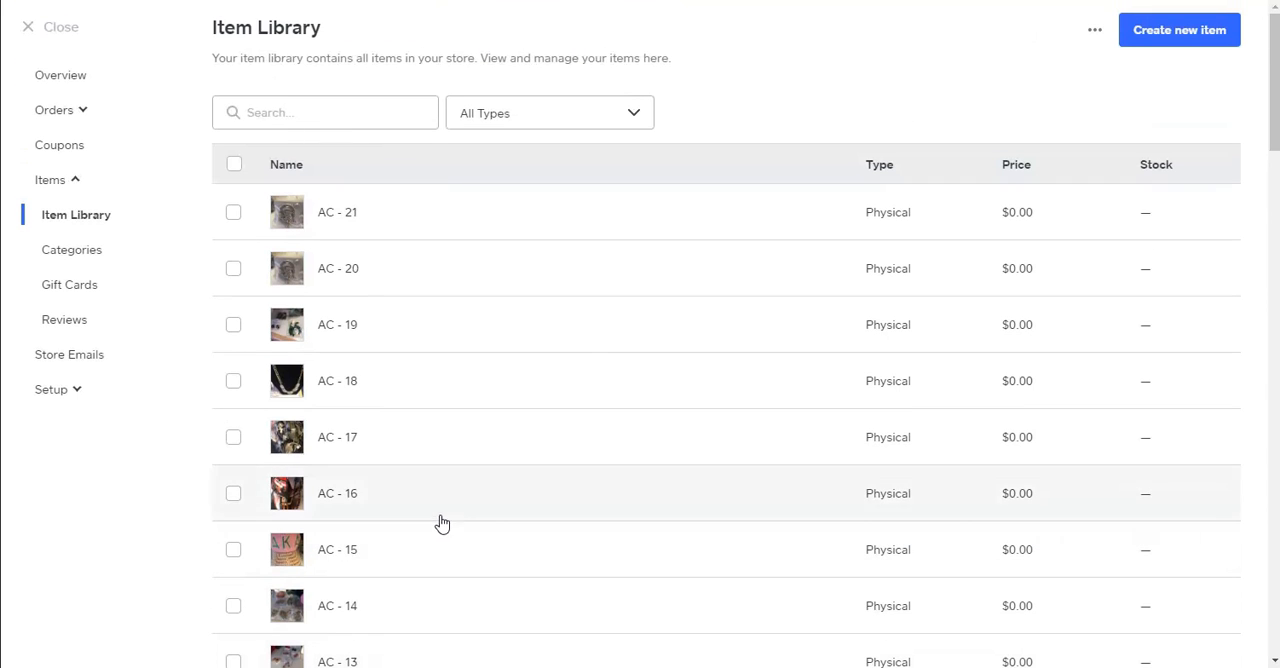
pyautogui.click(634, 116)
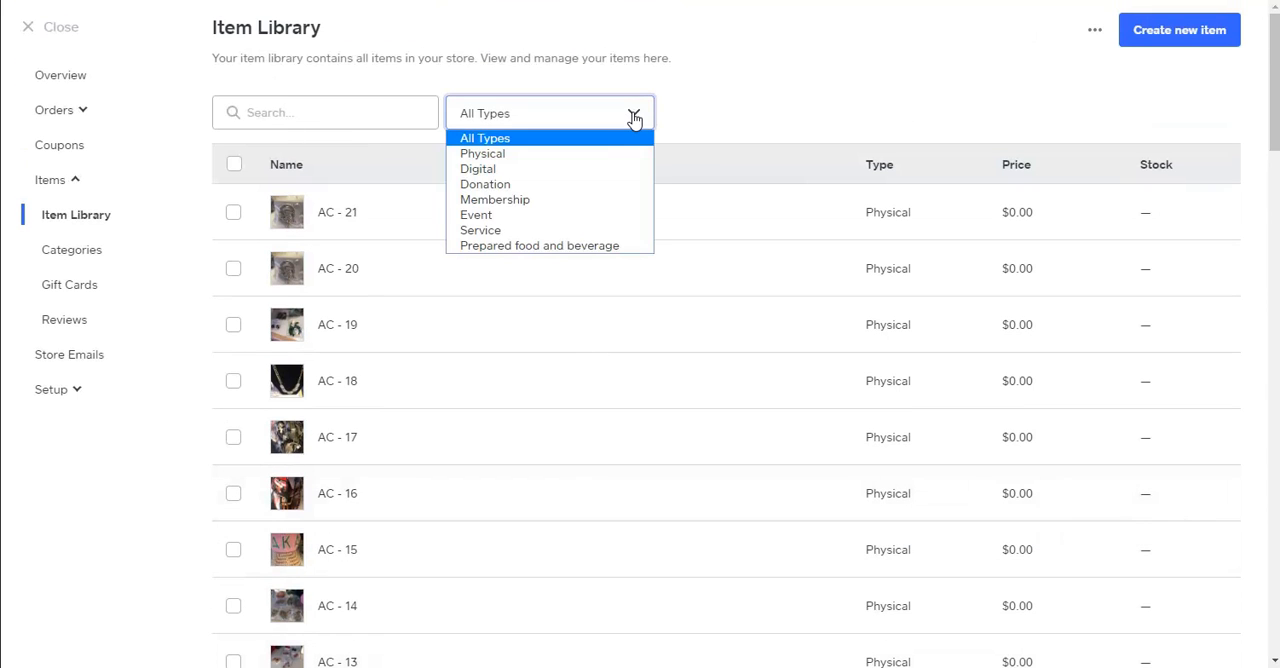
pyautogui.click(537, 155)
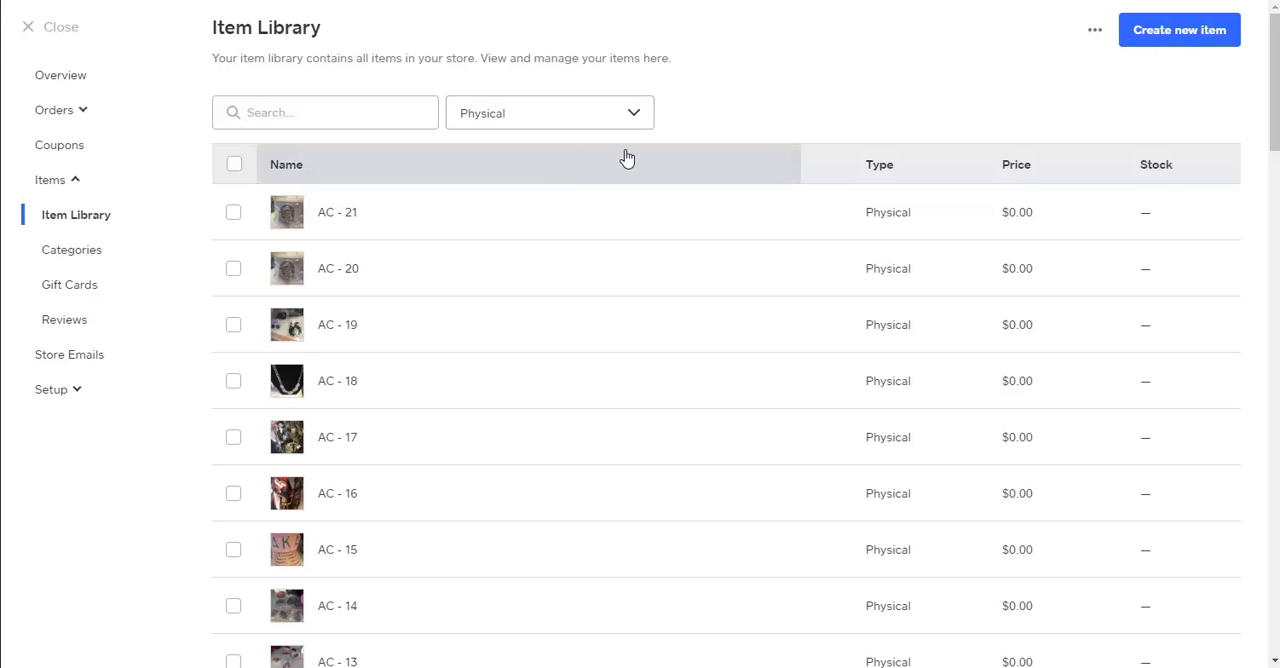
# Look through both pages of the Physical item list, then return to the start of page 1.
pyautogui.scroll(-3, 582, 276)
pyautogui.scroll(-12, 583, 276)
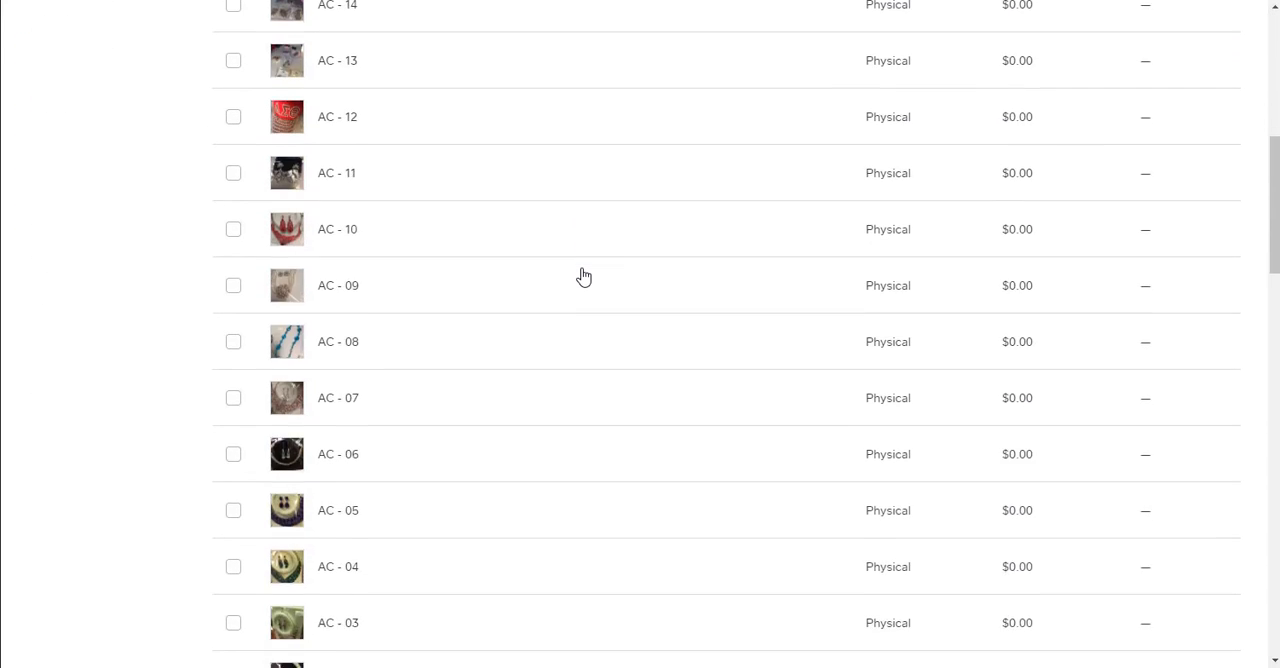
pyautogui.scroll(-7, 583, 276)
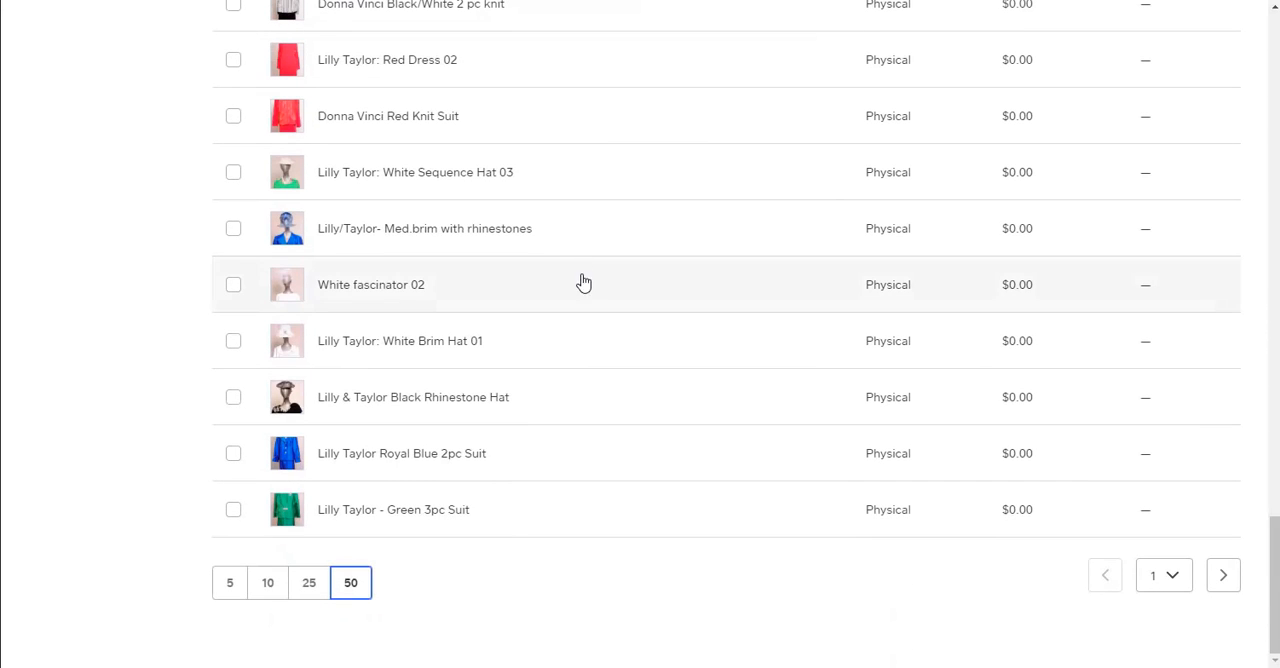
pyautogui.click(1179, 580)
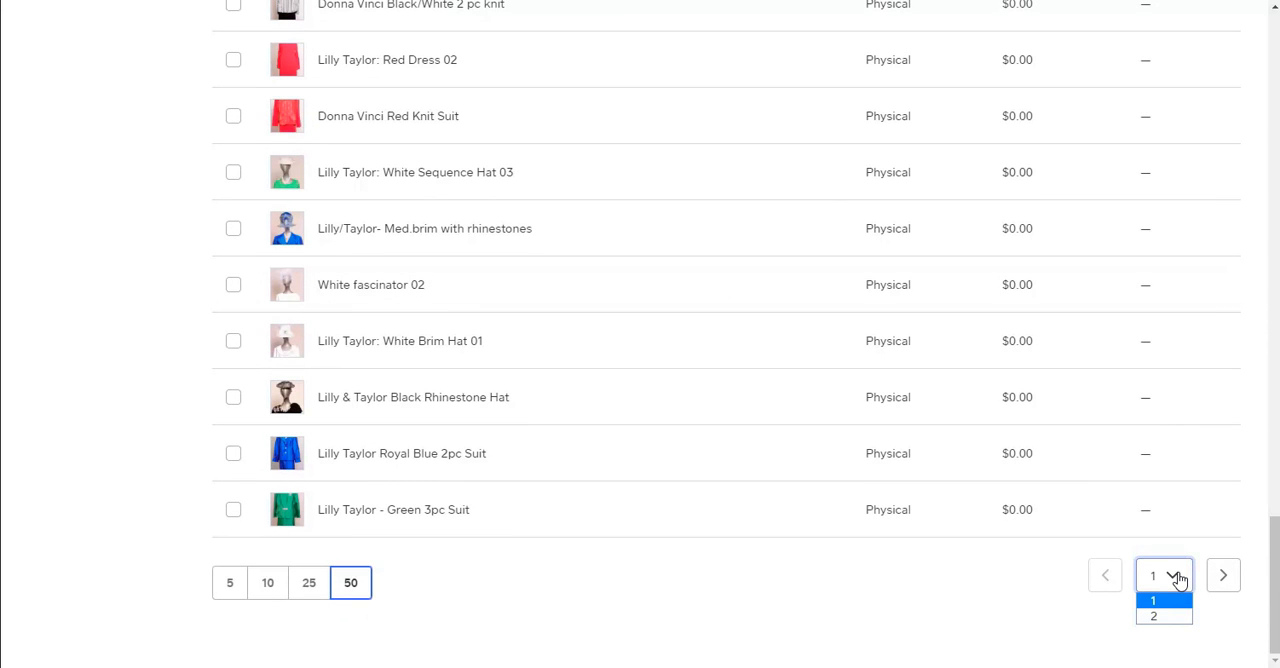
pyautogui.click(1164, 616)
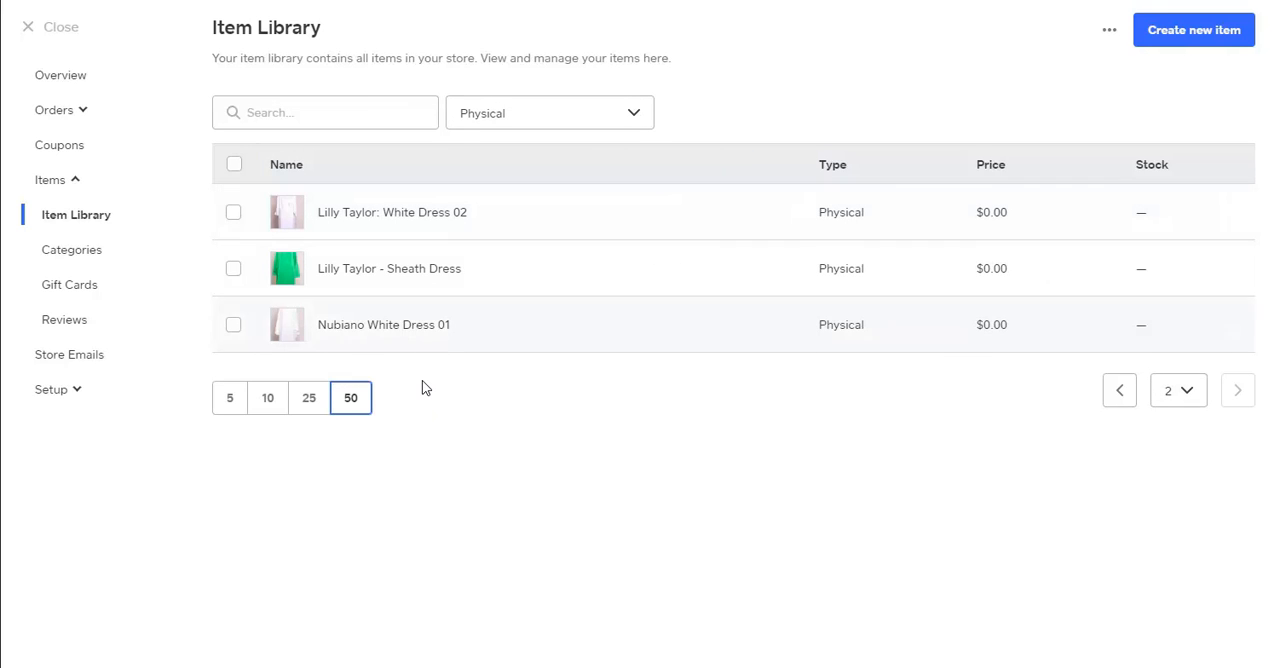
pyautogui.click(1121, 400)
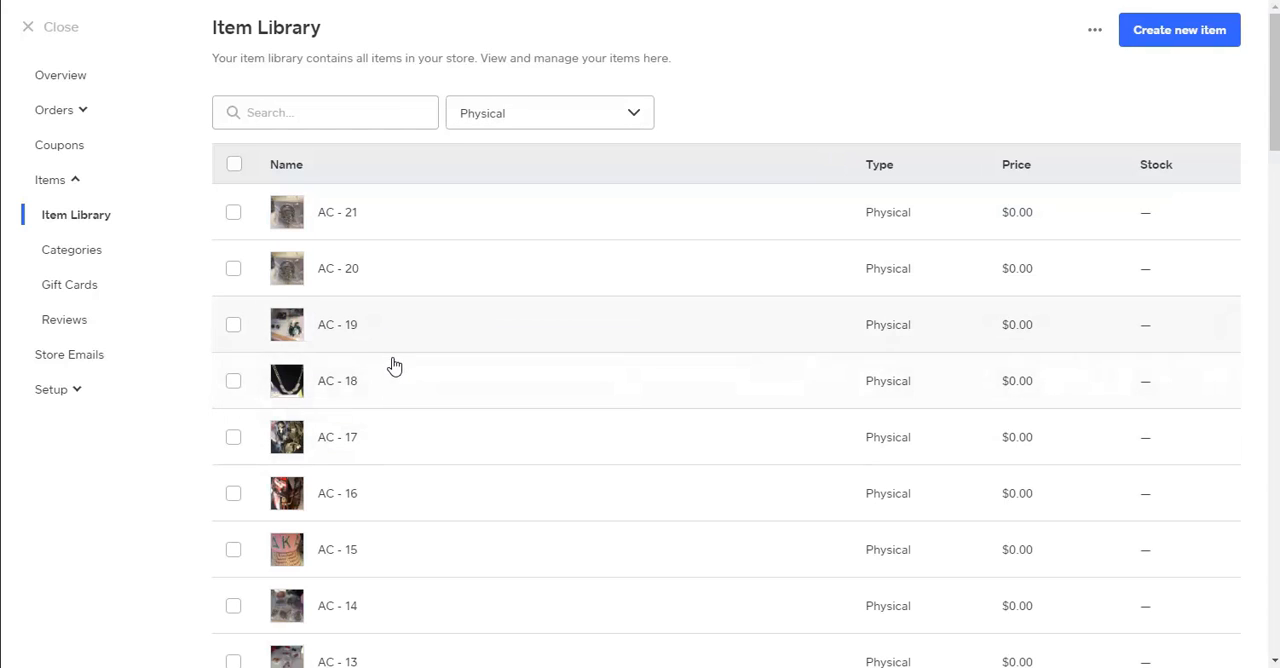
pyautogui.scroll(-8, 437, 434)
pyautogui.scroll(-5, 450, 468)
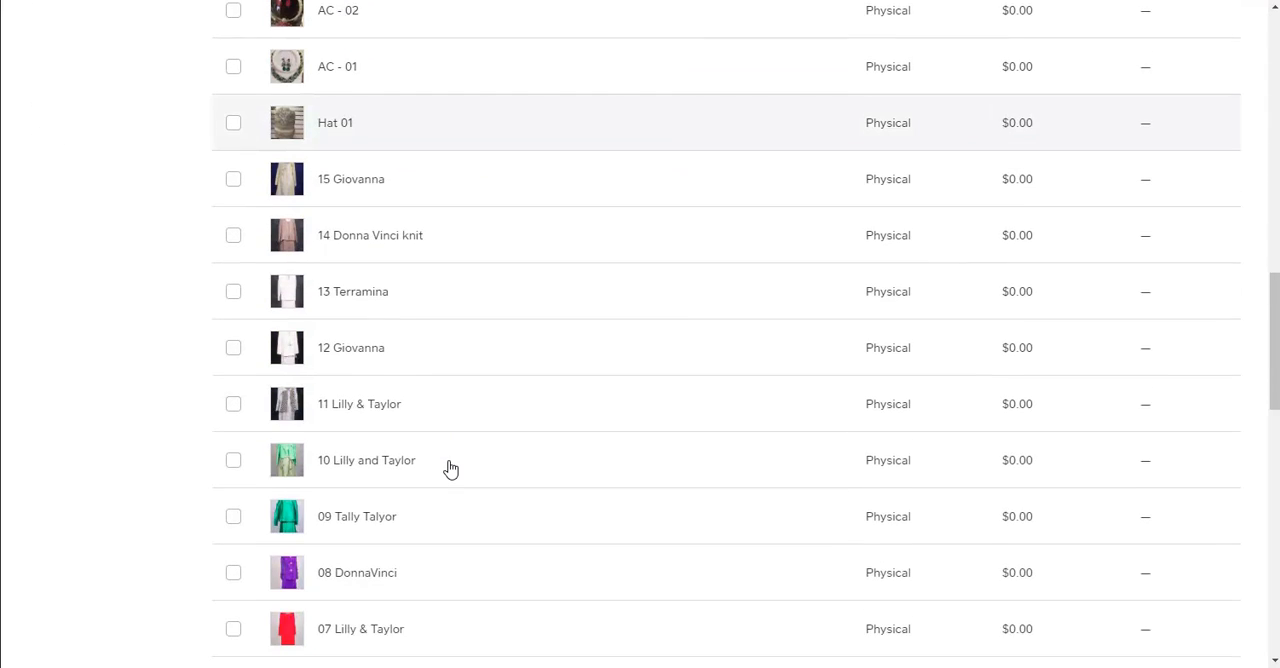
pyautogui.scroll(11, 450, 466)
pyautogui.scroll(2, 455, 463)
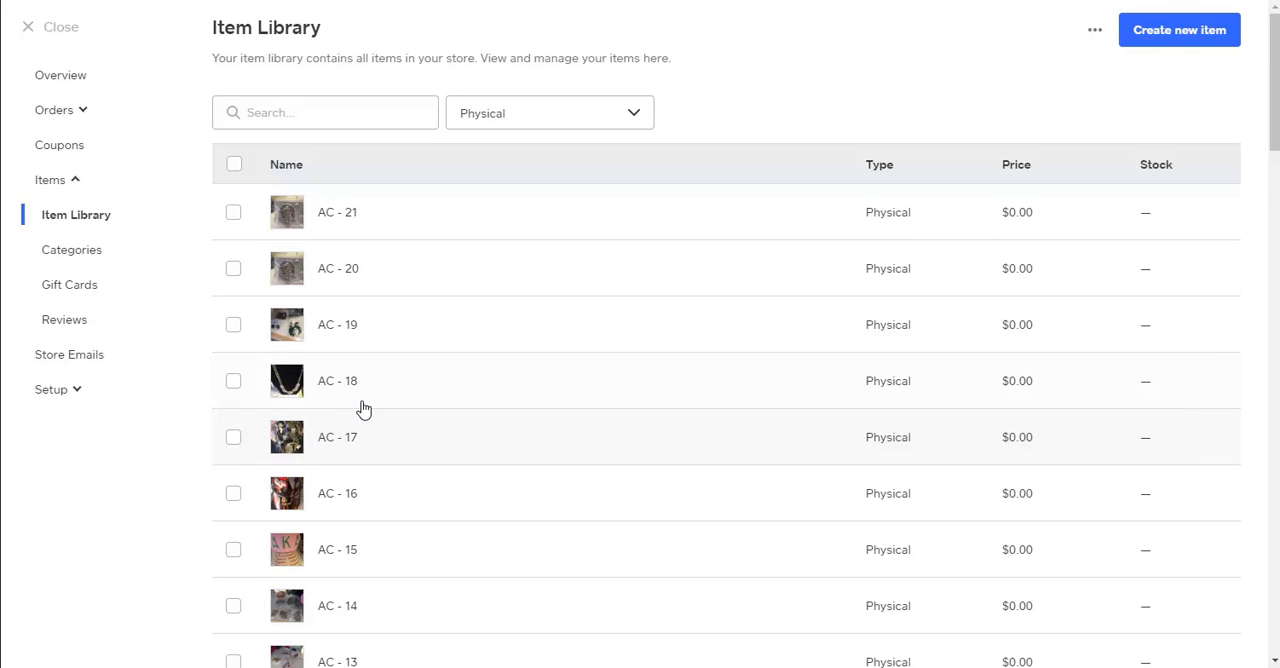
# Select item AC - 21 in the item library and duplicate it.
pyautogui.click(233, 214)
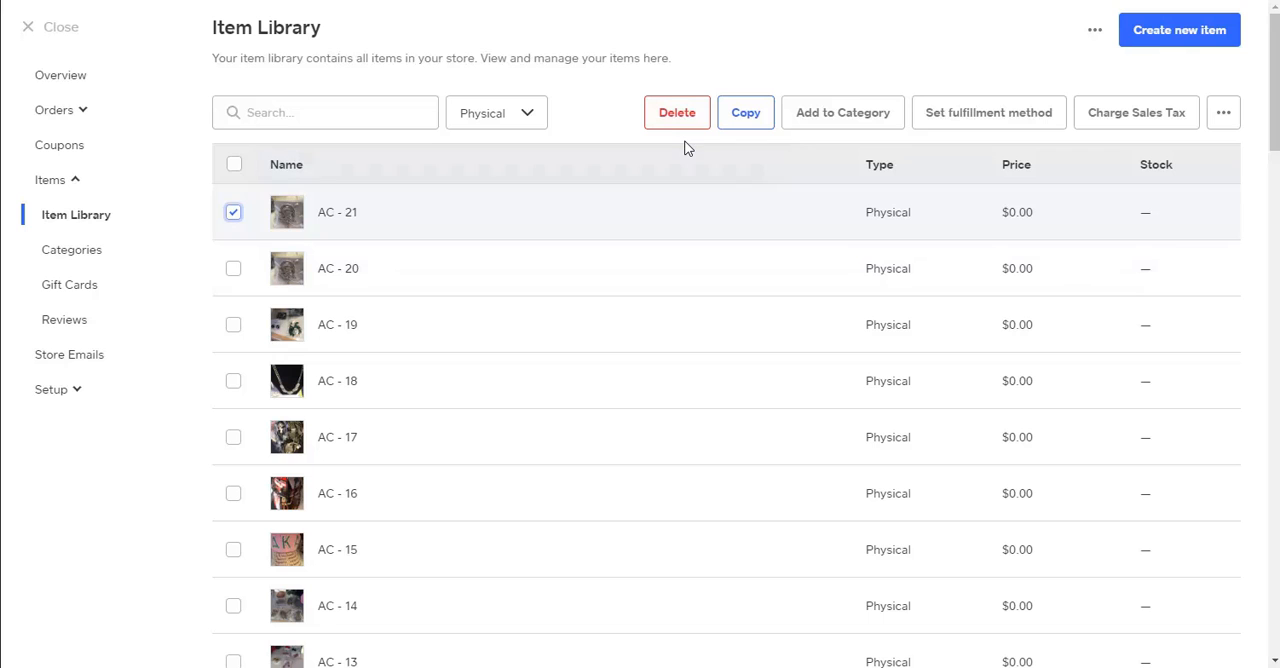
pyautogui.click(235, 215)
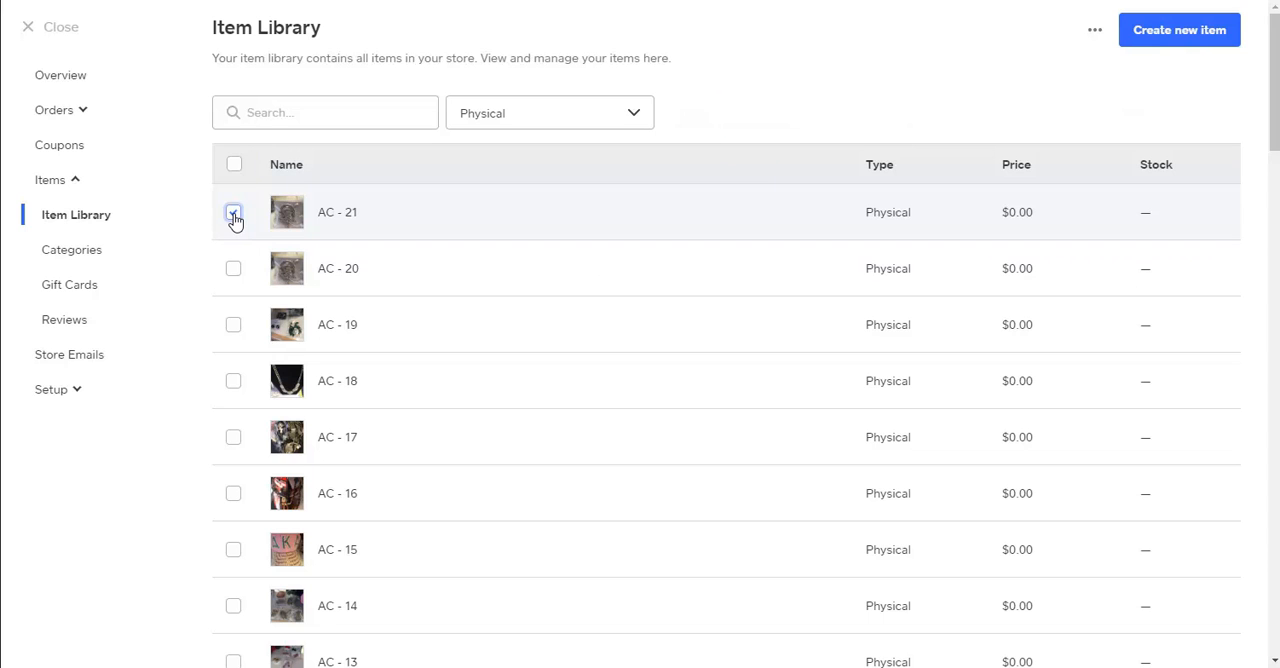
pyautogui.click(236, 216)
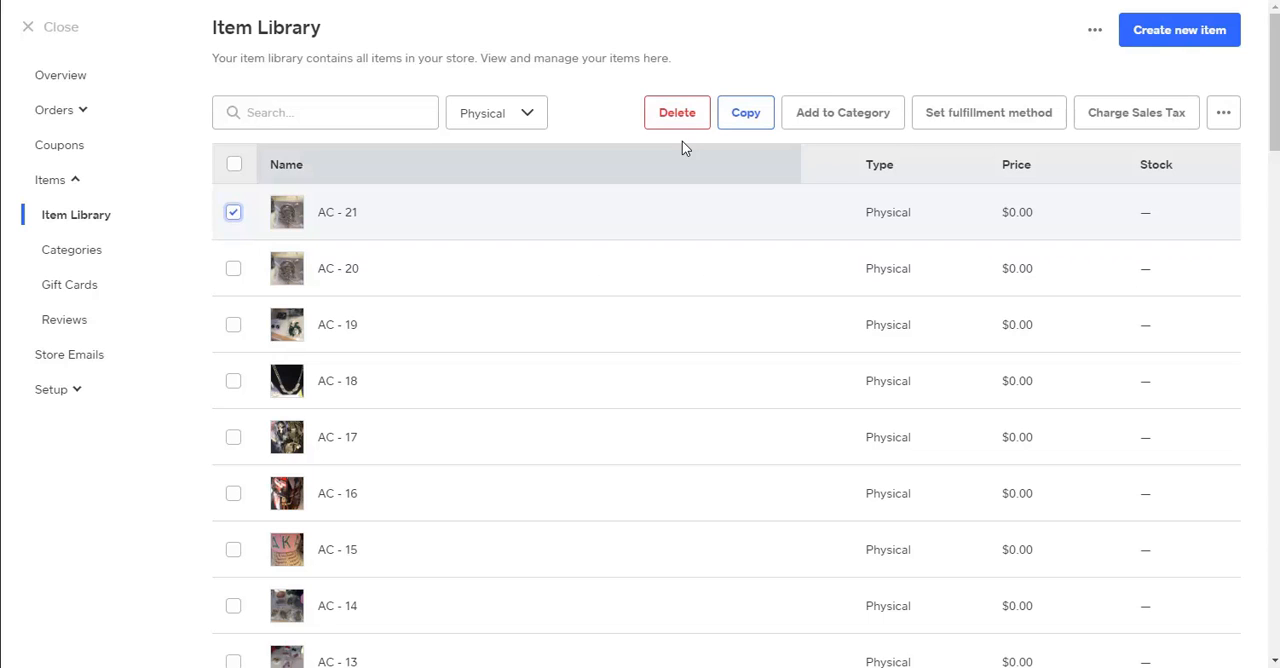
pyautogui.click(748, 113)
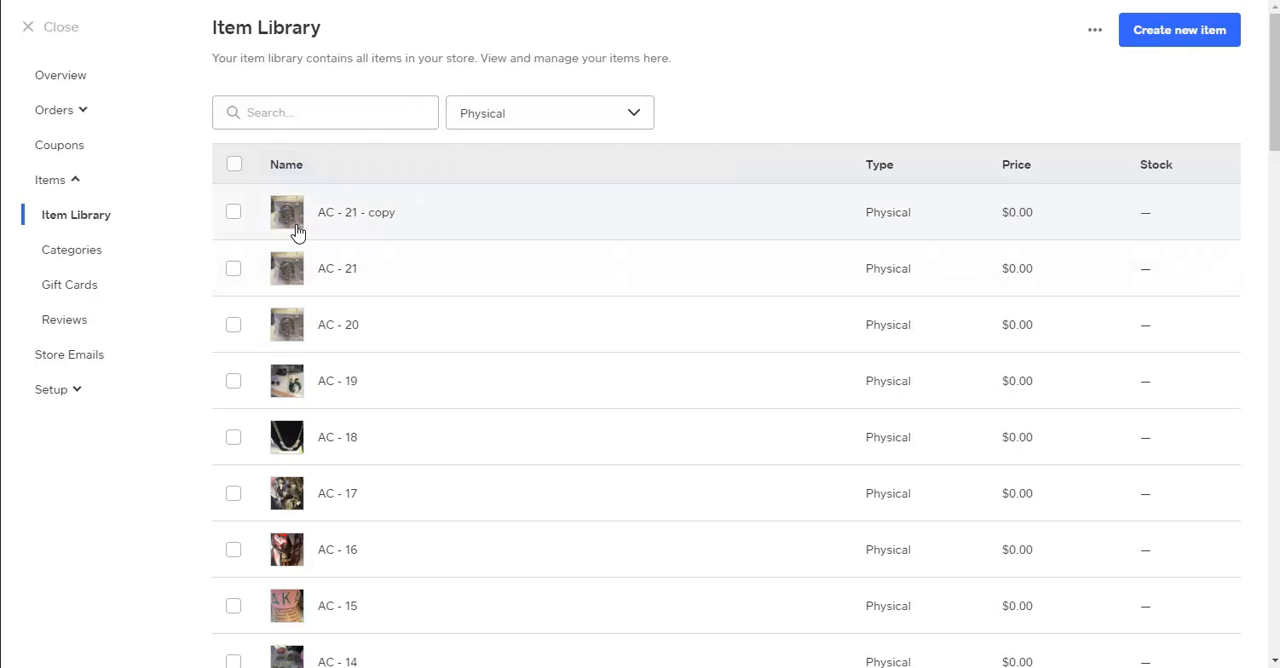
# Open the AC - 21 - copy item for editing and review its description, fulfillment, additional information and options sections.
pyautogui.click(372, 215)
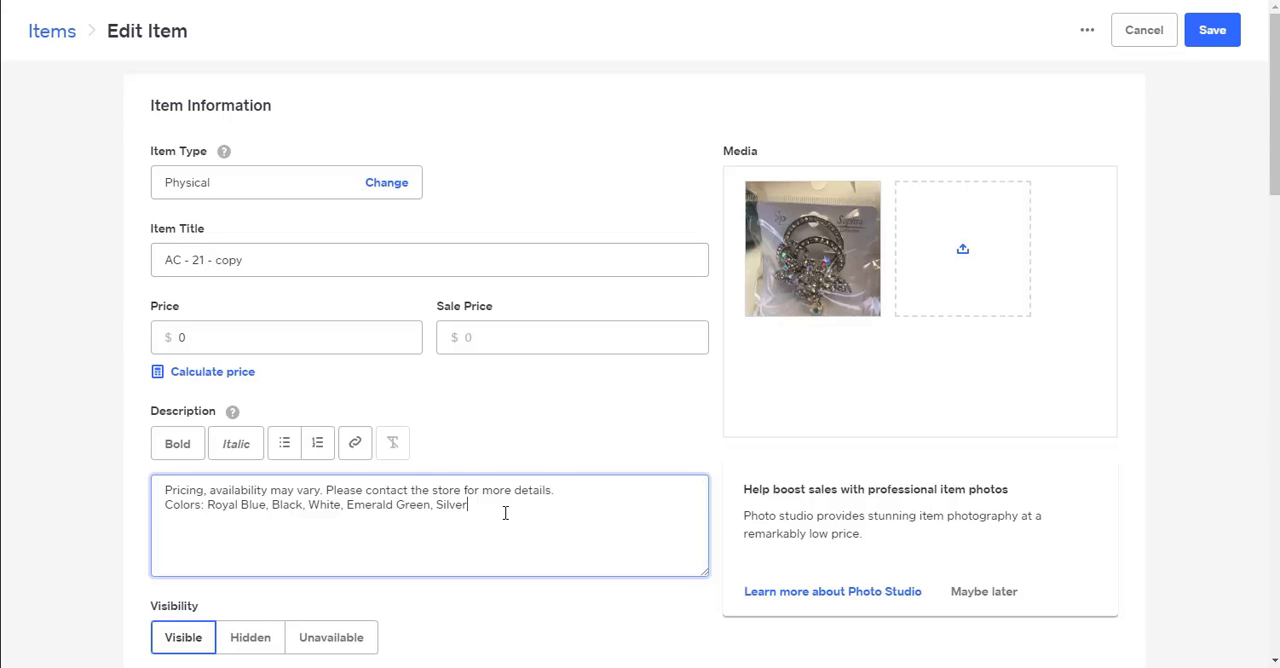
pyautogui.scroll(-3, 575, 427)
pyautogui.scroll(3, 575, 427)
pyautogui.scroll(-6, 578, 430)
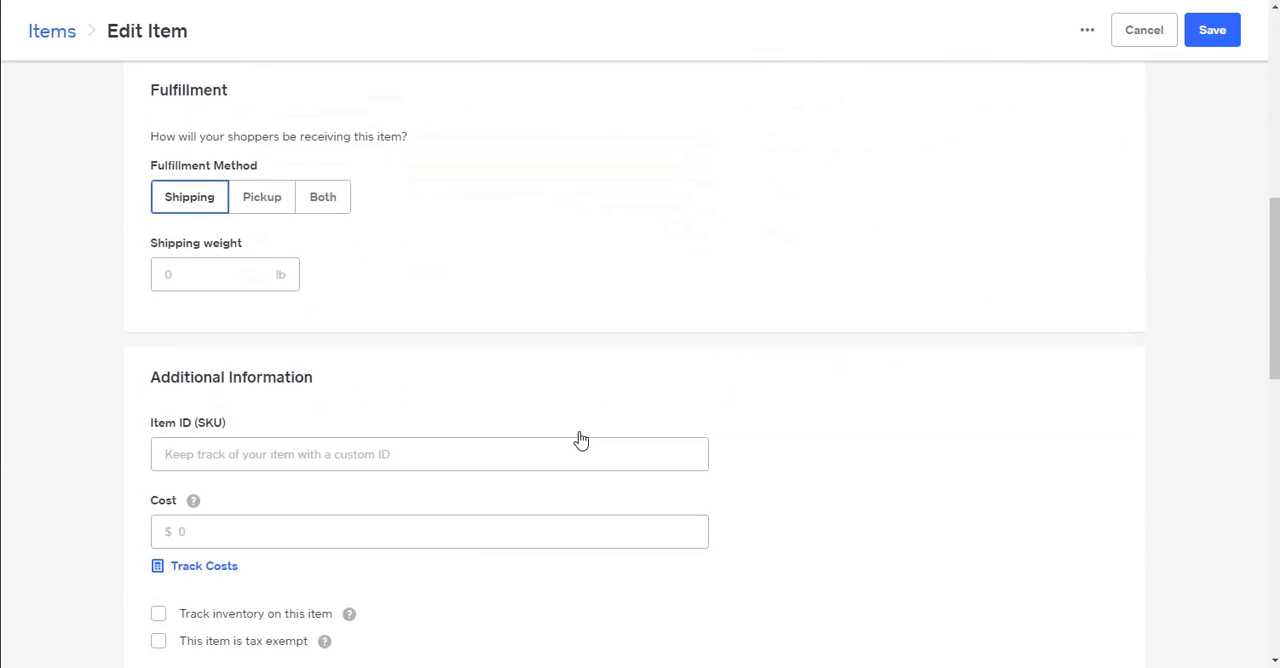
pyautogui.scroll(-4, 580, 440)
pyautogui.scroll(-3, 582, 436)
pyautogui.scroll(10, 581, 434)
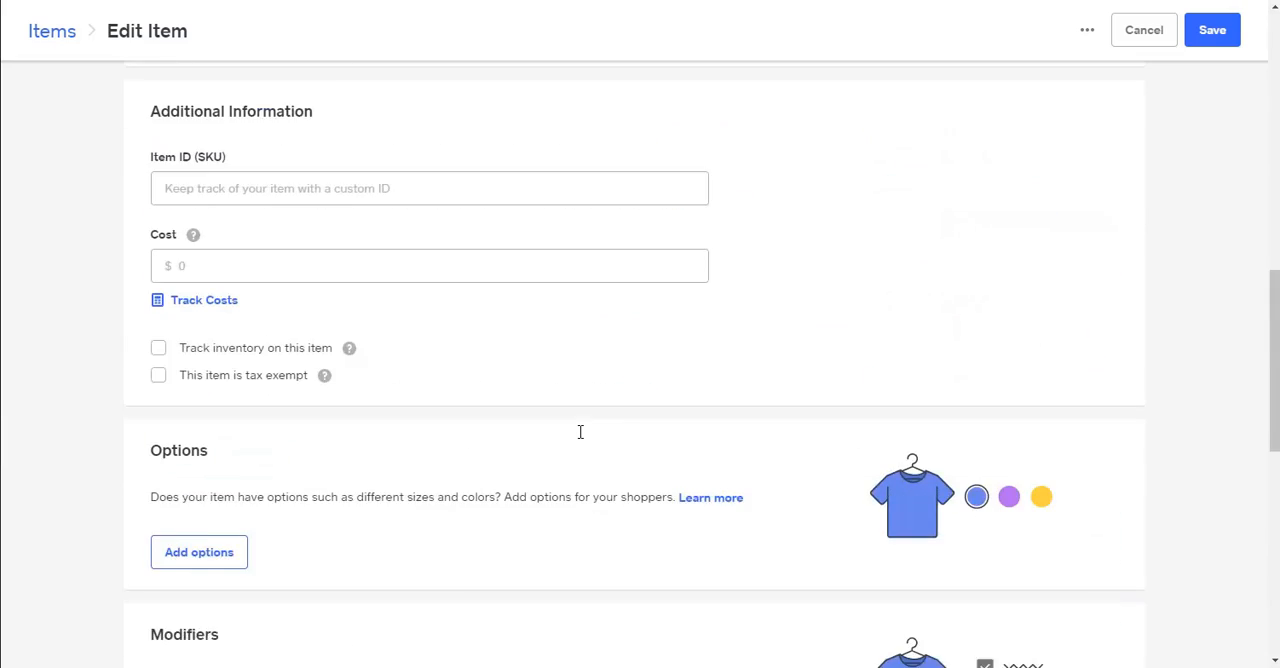
pyautogui.scroll(4, 580, 432)
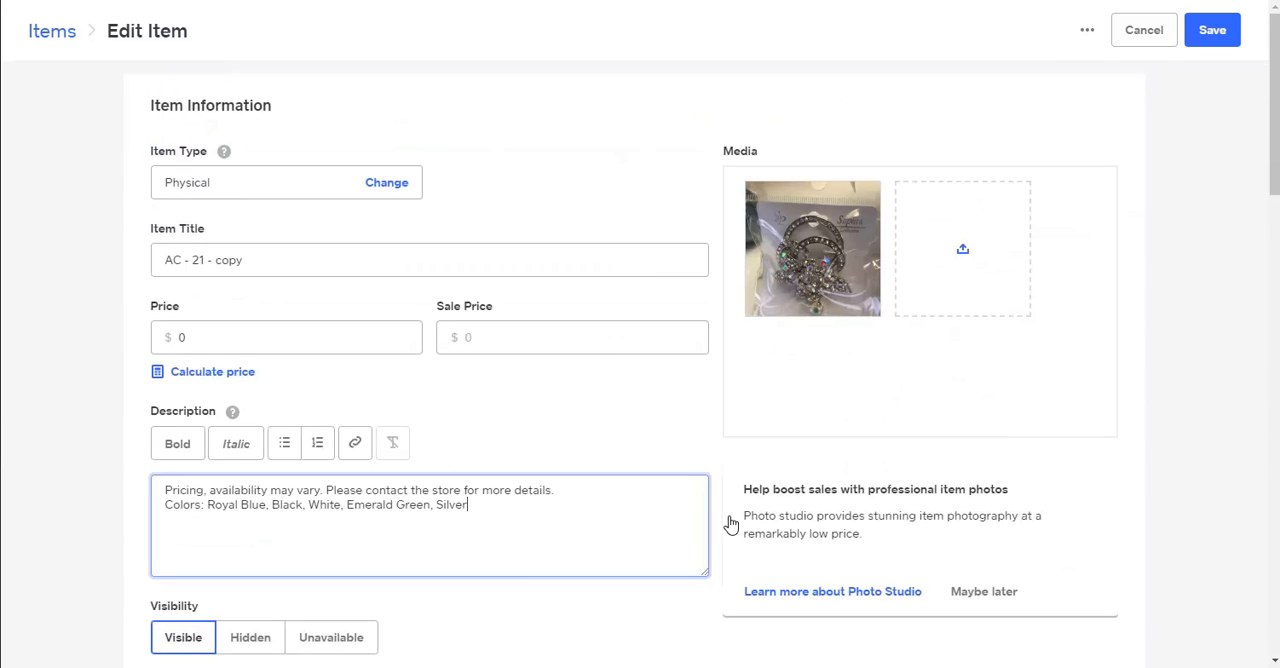
# Delete the existing brooch photo from the copied item's media.
pyautogui.moveTo(838, 276)
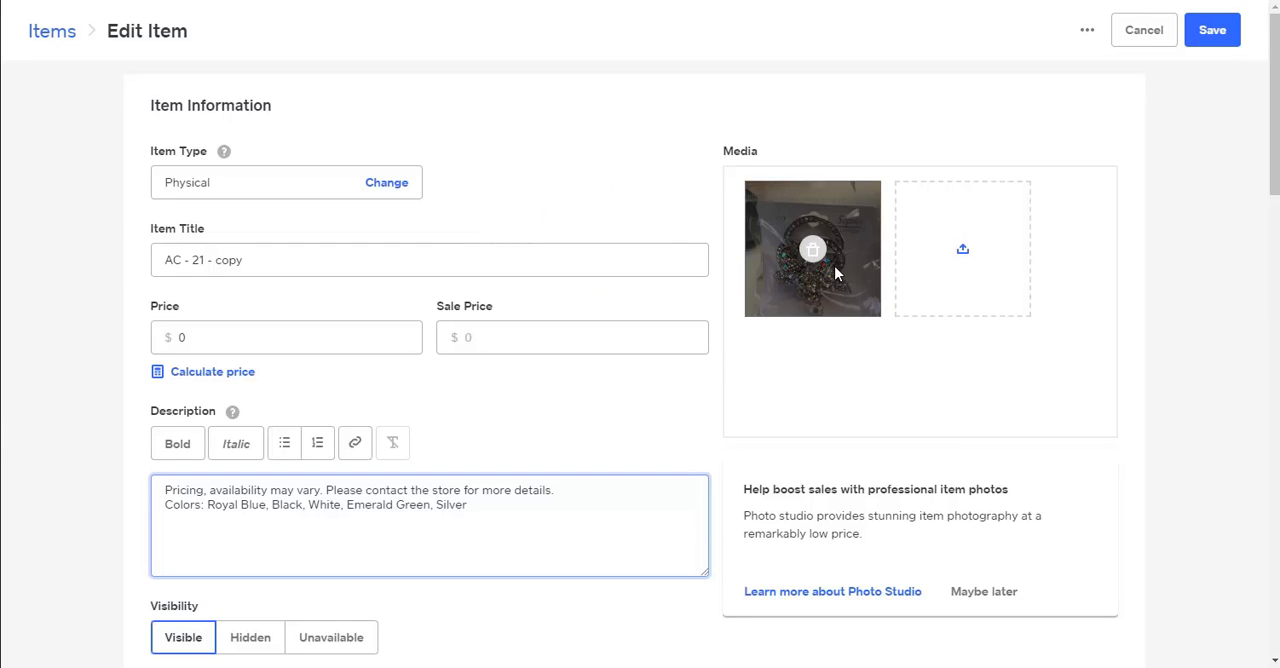
pyautogui.moveTo(814, 258)
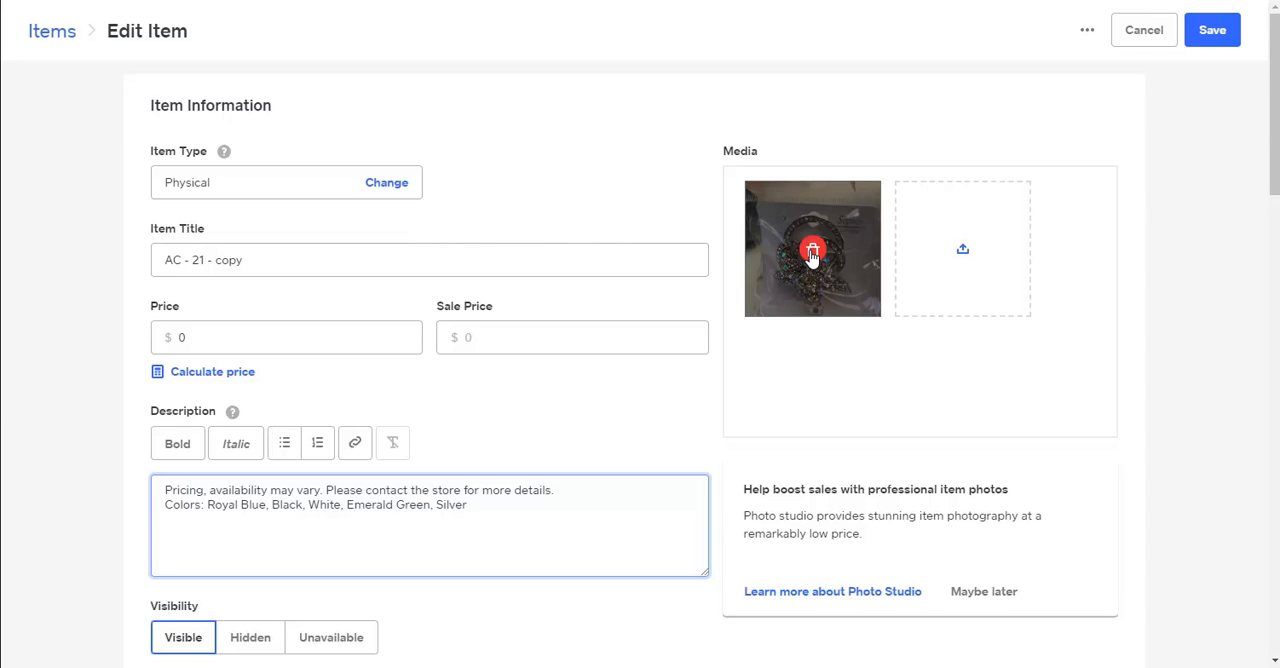
pyautogui.click(813, 255)
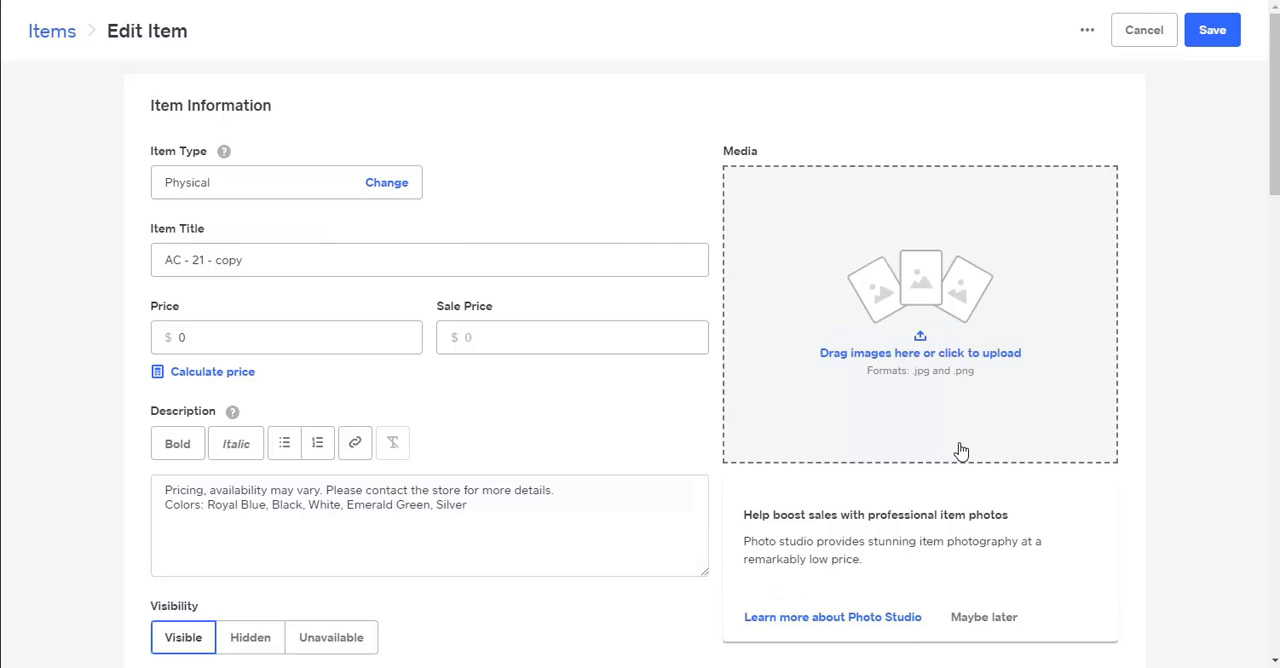
# Upload White_Hat02.JPG from the _img folder inside Anns Favorites to the item's media.
pyautogui.click(918, 340)
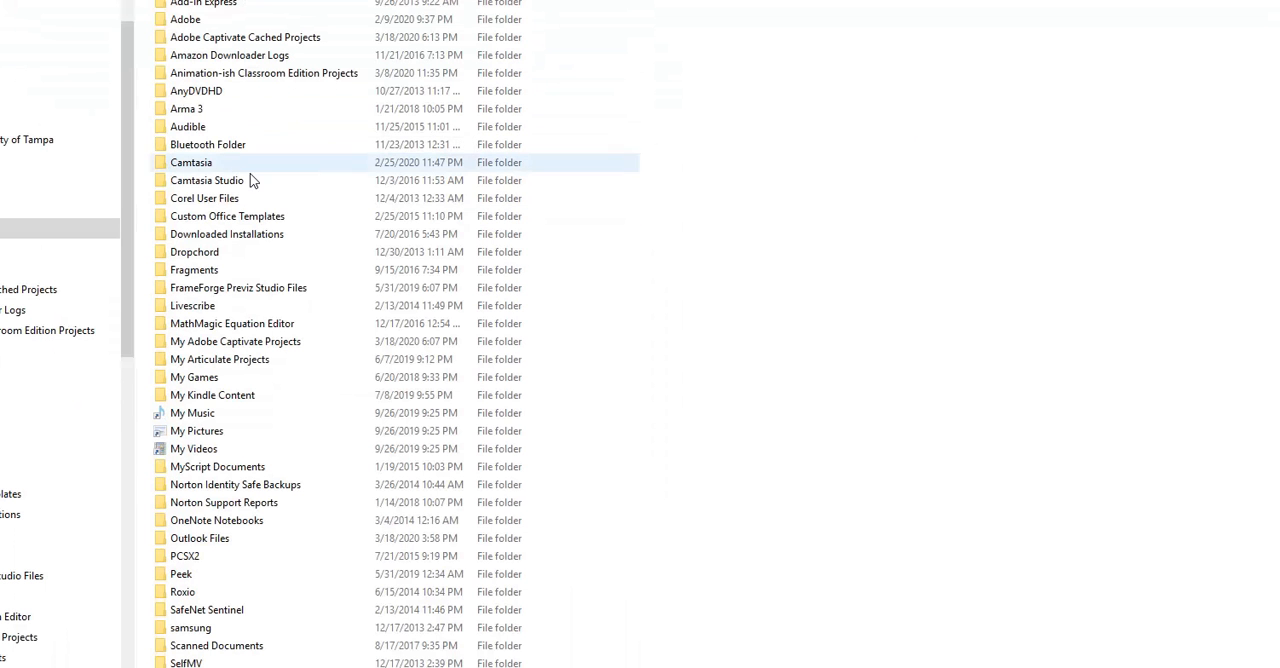
pyautogui.scroll(-4, 114, 363)
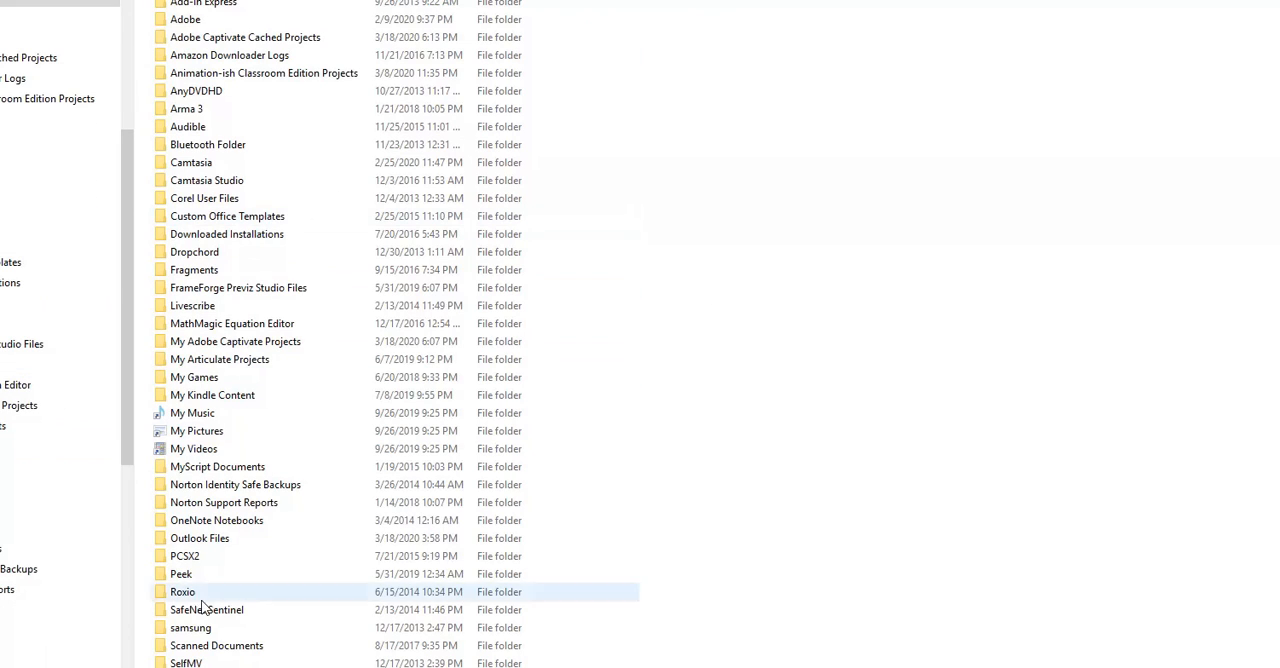
pyautogui.moveTo(126, 275); pyautogui.dragTo(88, 492)
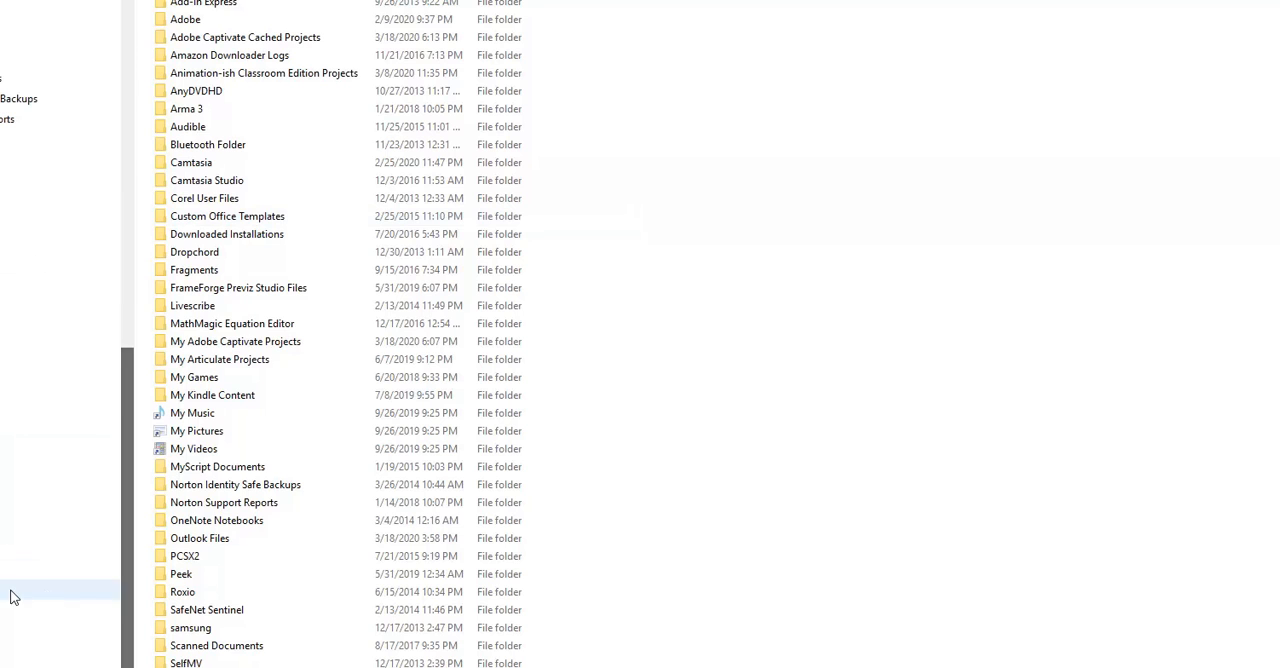
pyautogui.click(20, 631)
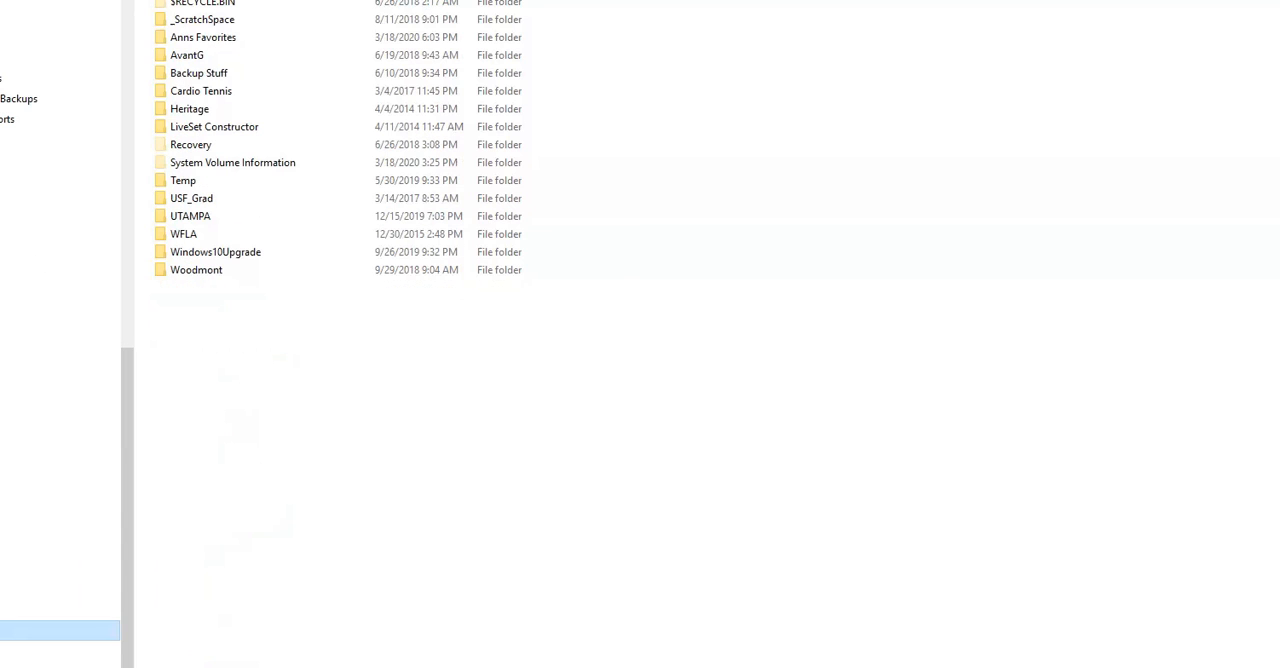
pyautogui.doubleClick(161, 39)
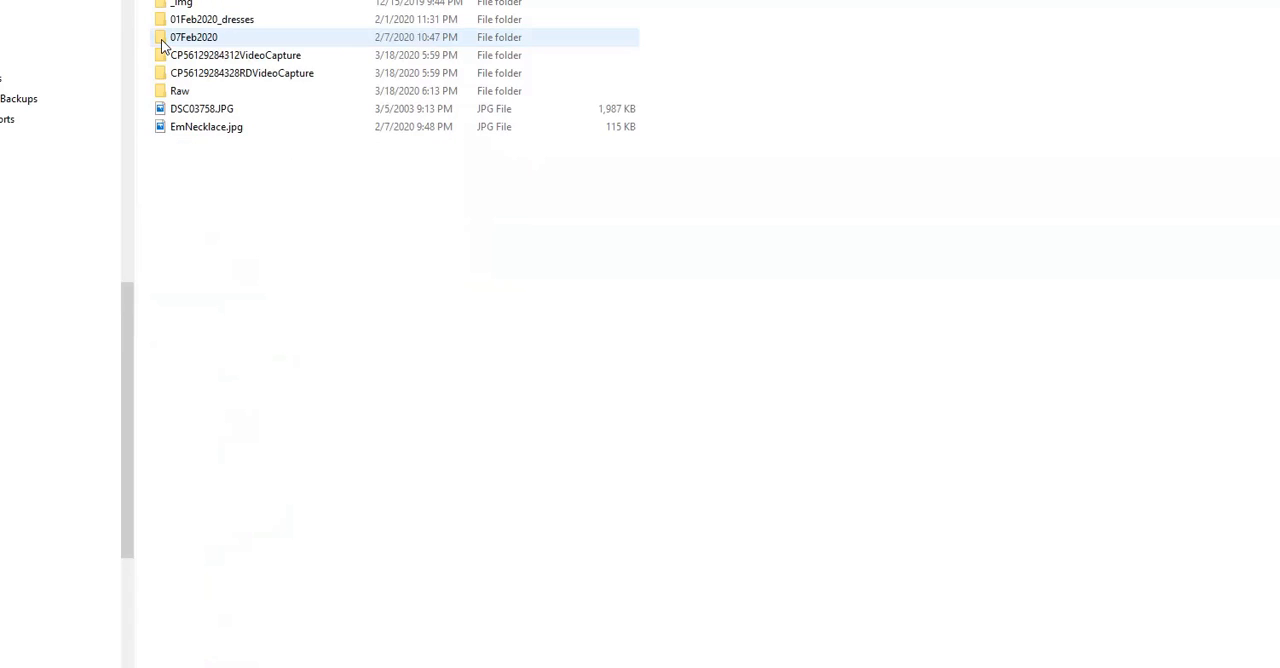
pyautogui.click(156, 94)
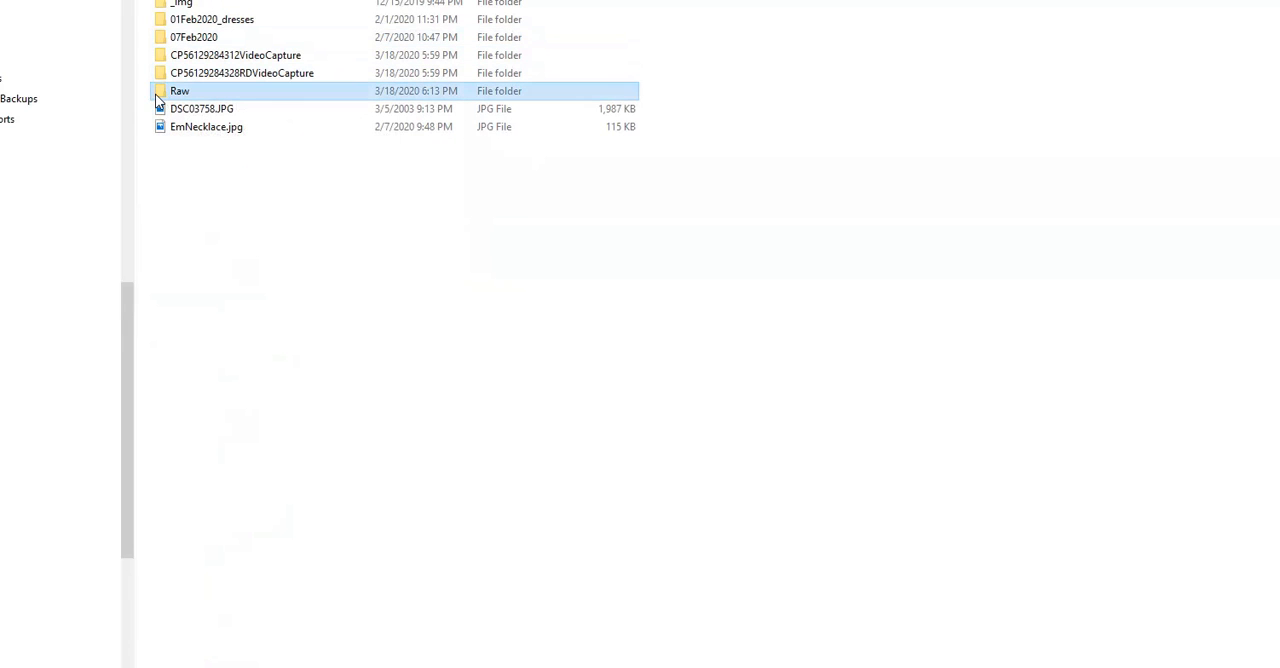
pyautogui.doubleClick(163, 4)
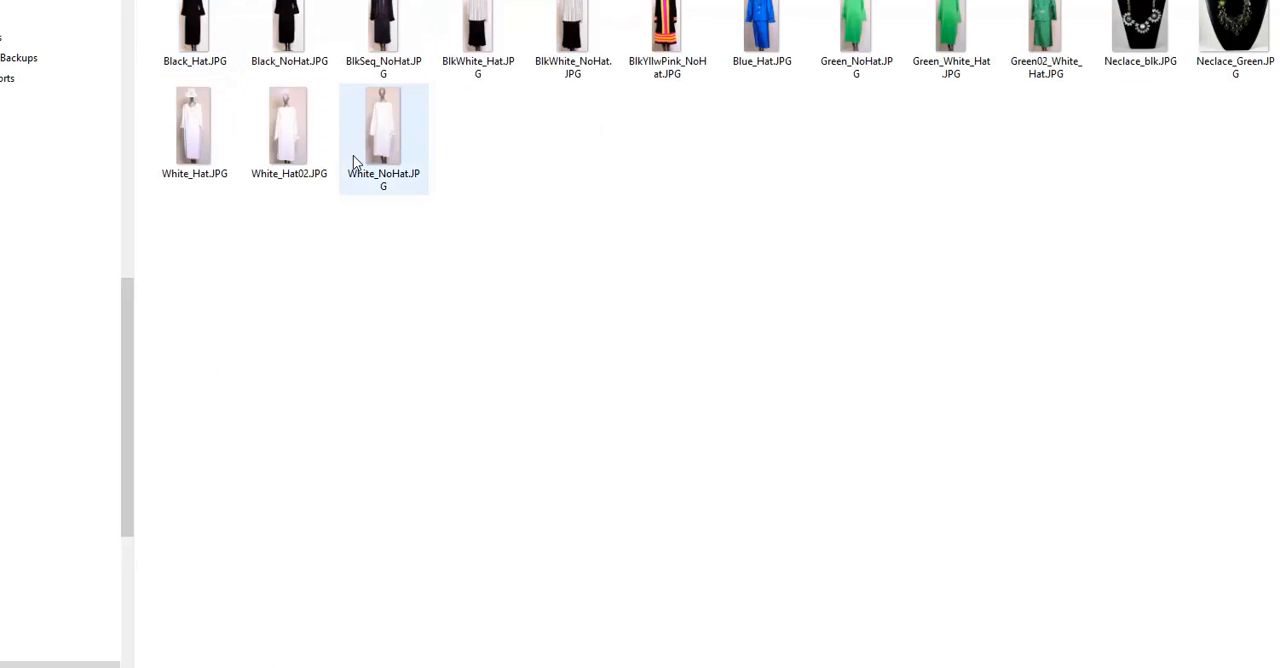
pyautogui.click(283, 138)
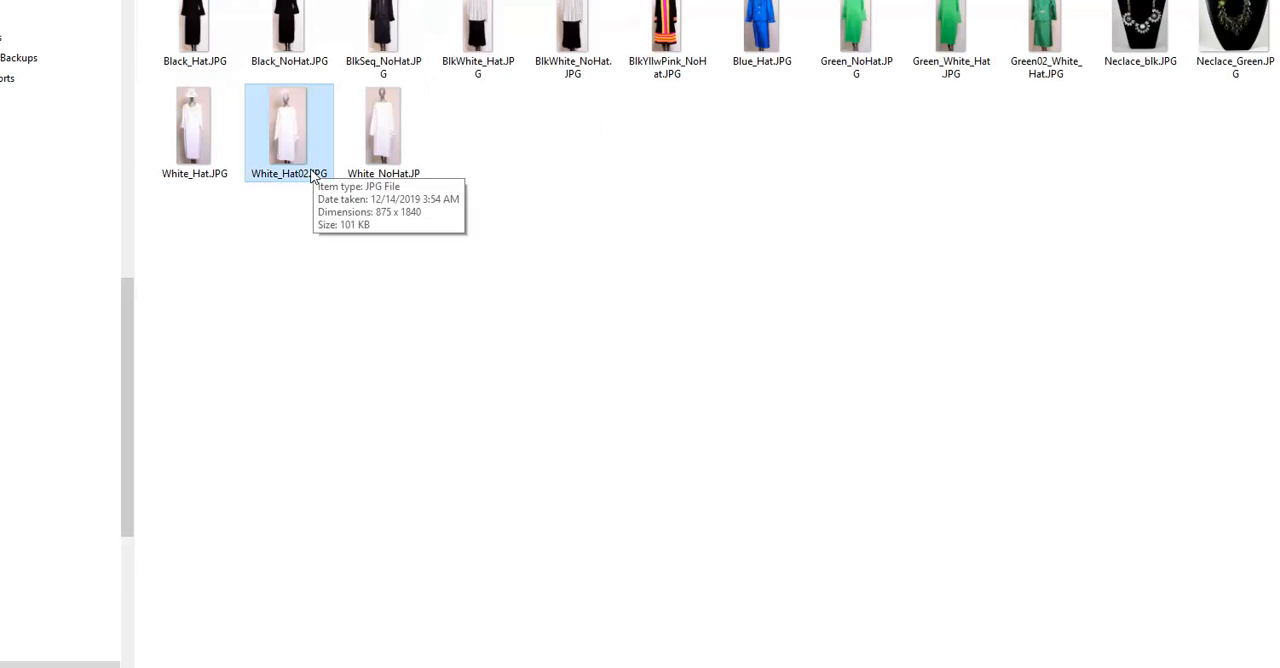
pyautogui.click(1224, 660)
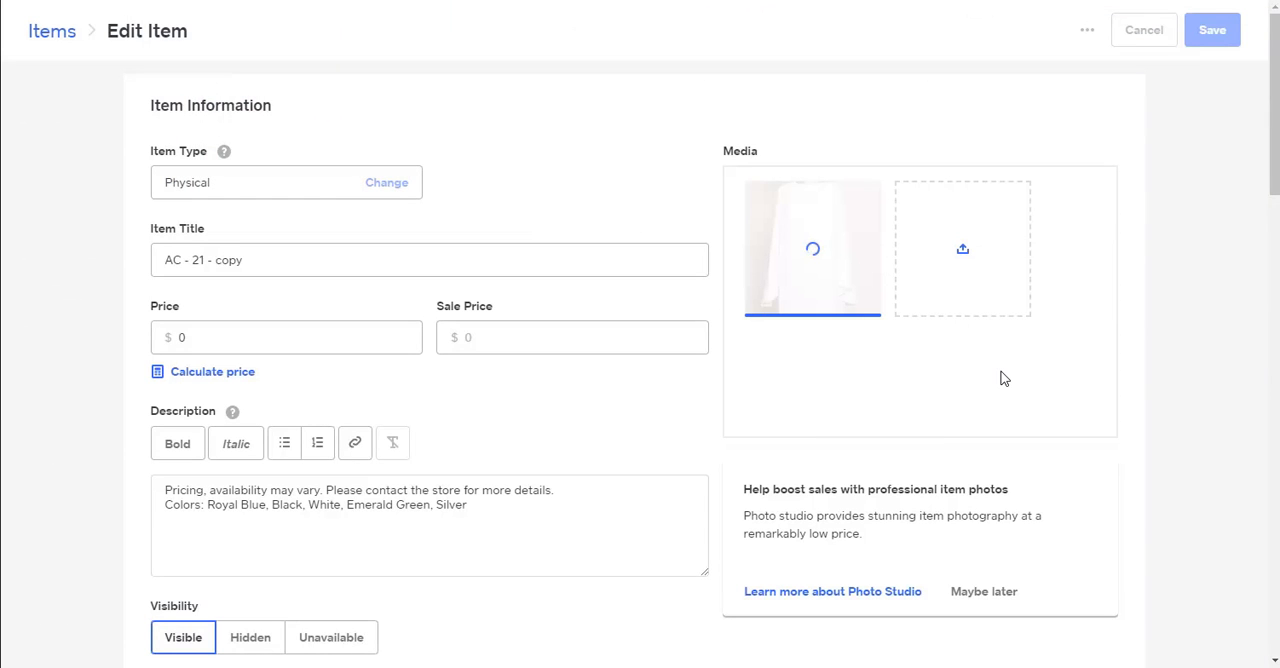
# Delete the uploaded white outfit photo from the item's media.
pyautogui.moveTo(838, 242)
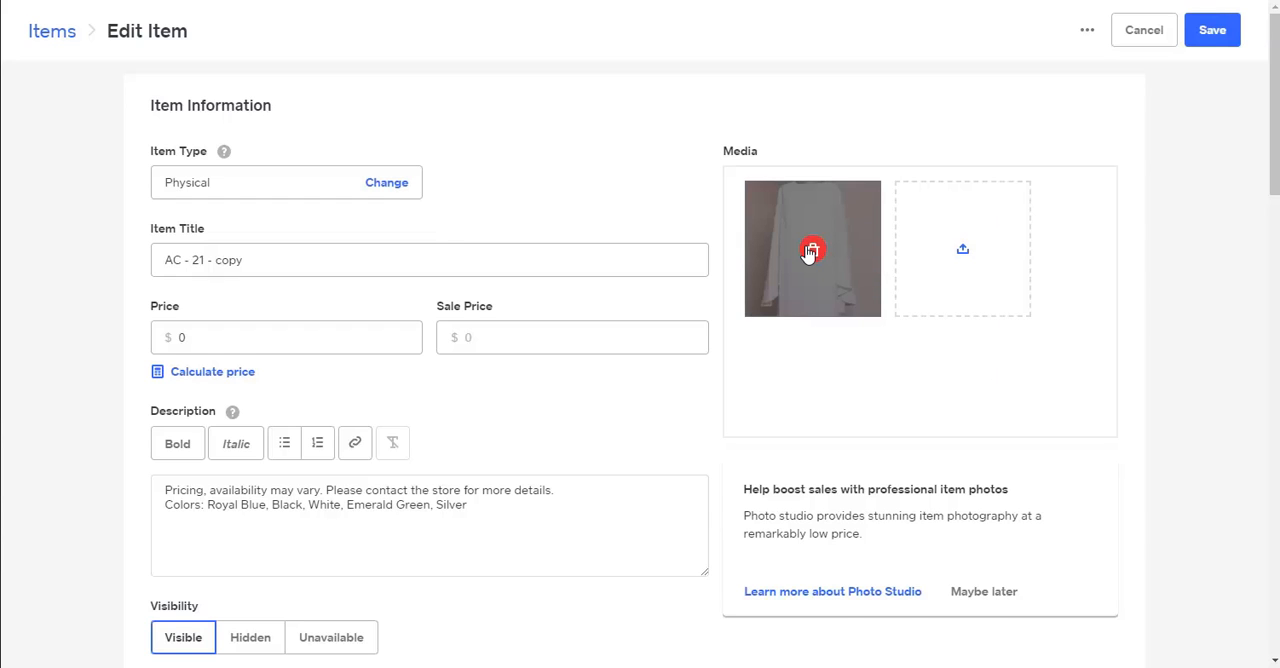
pyautogui.click(810, 252)
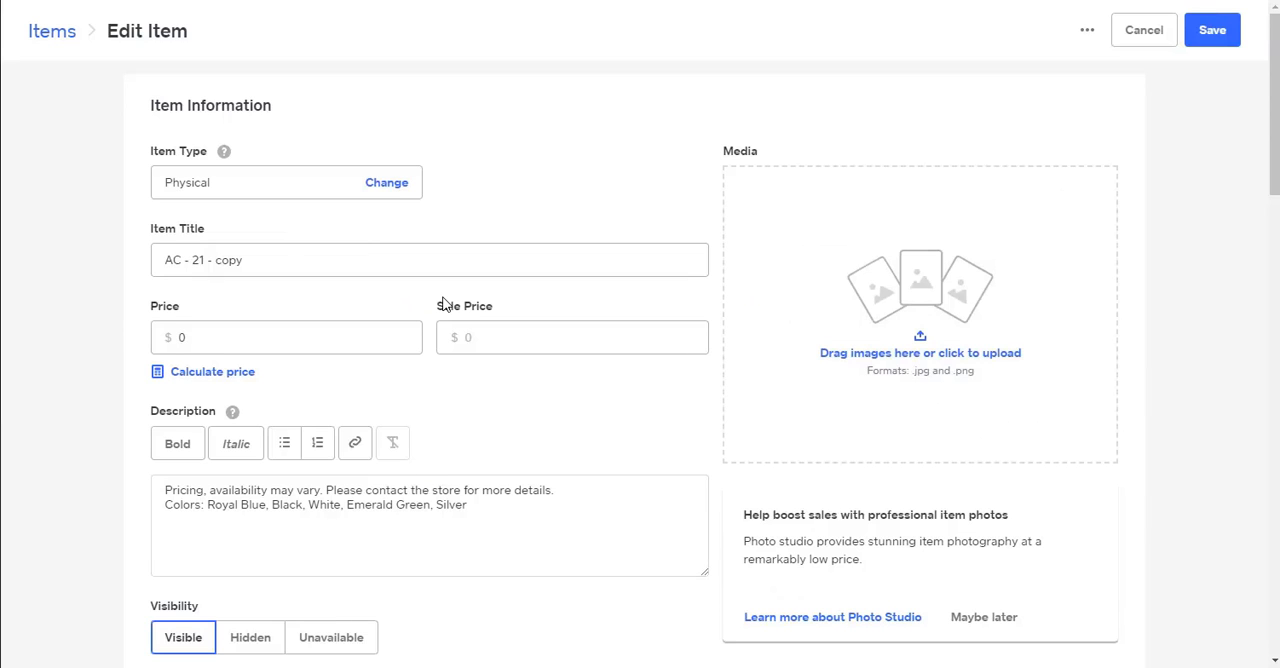
# Switch to File Explorer and add DSC03758.JPG from the Anns Favorites folder to the item's media.
pyautogui.hotkey('alt', 'Tab')
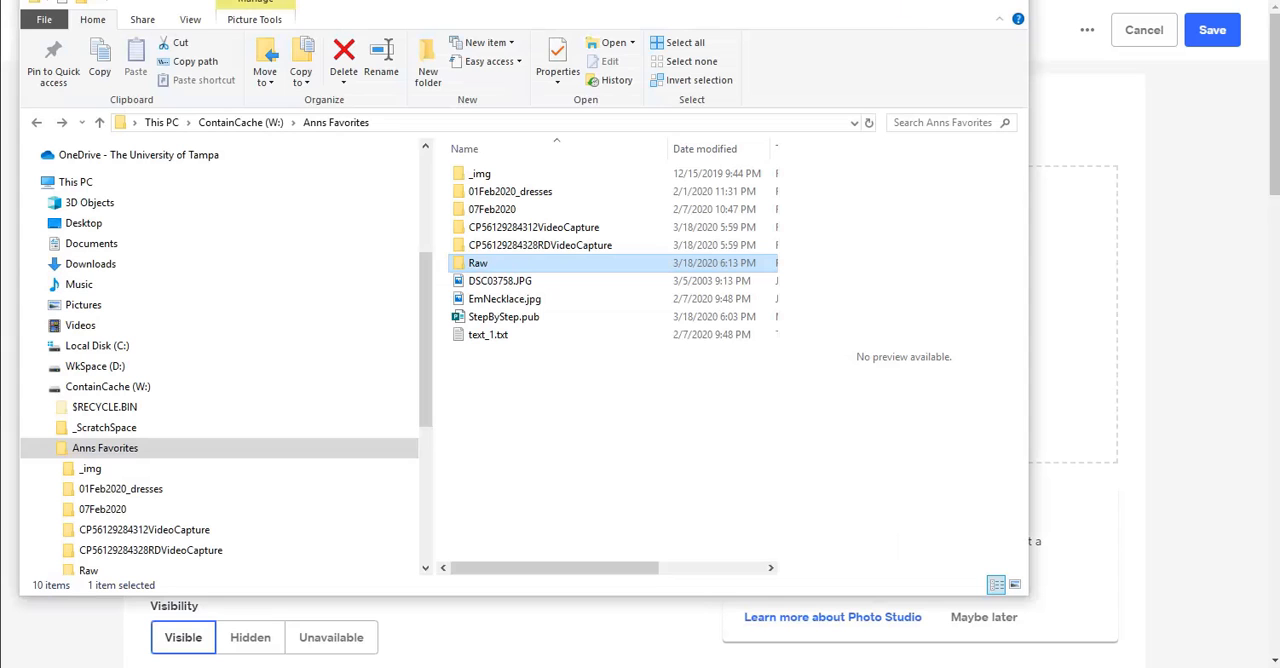
pyautogui.moveTo(884, 4); pyautogui.dragTo(960, 28)
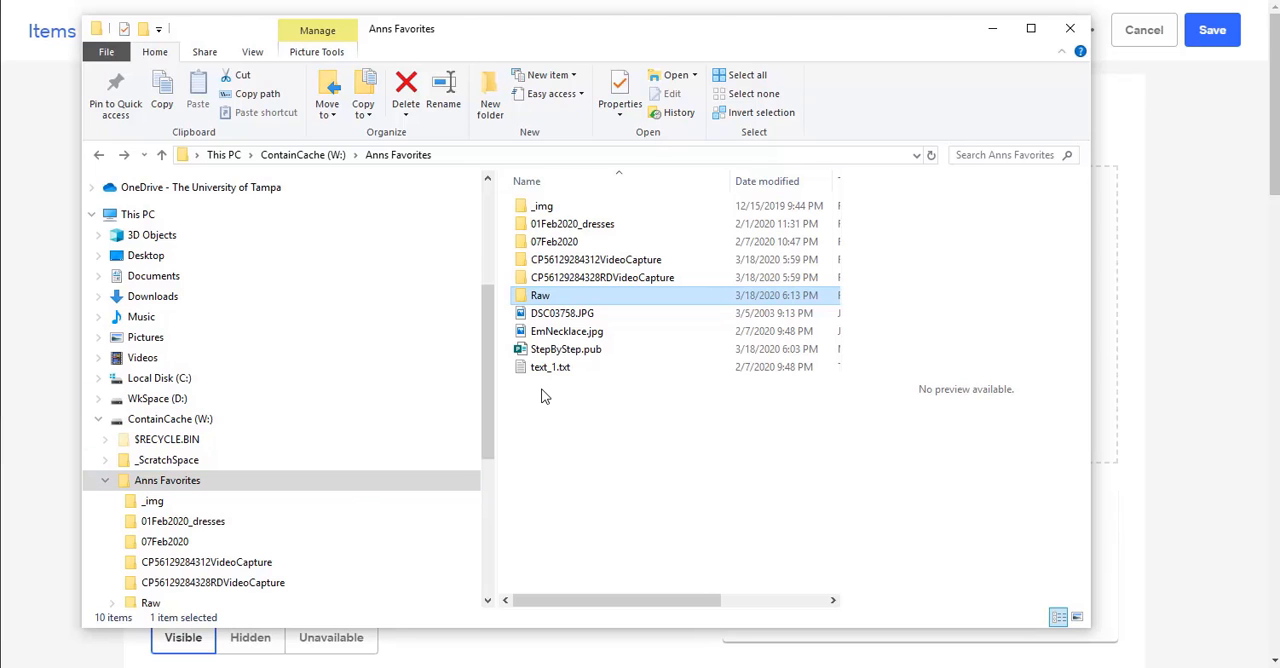
pyautogui.click(540, 315)
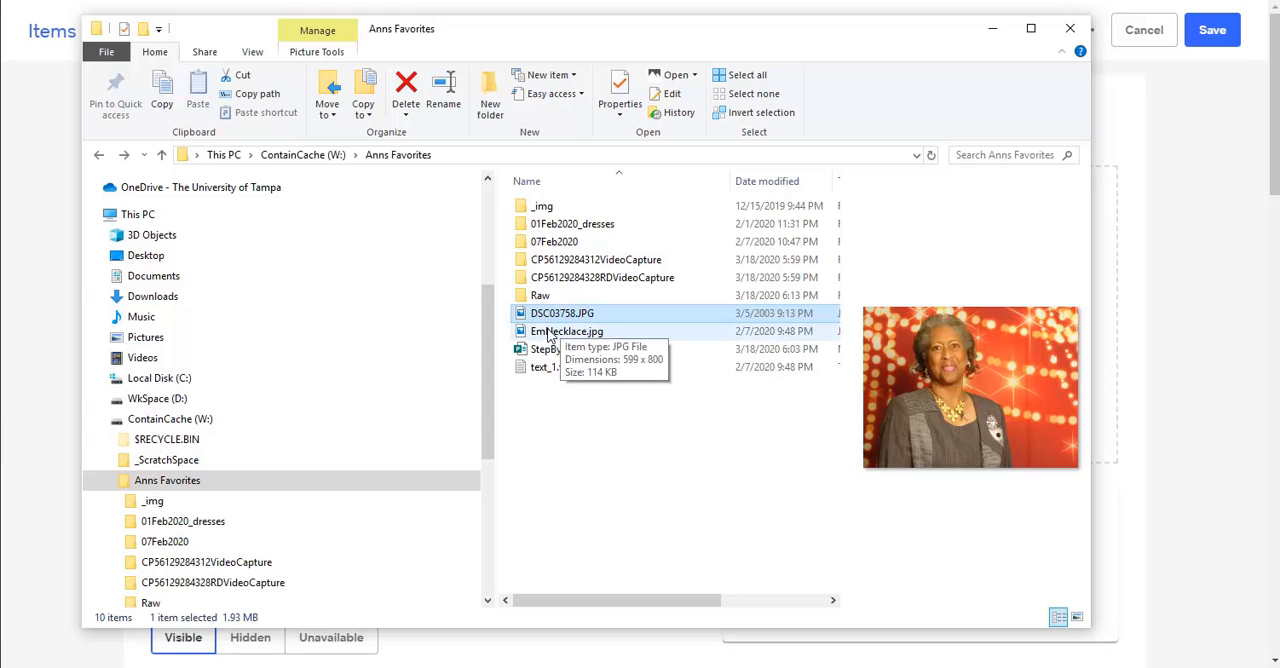
pyautogui.moveTo(598, 36); pyautogui.dragTo(553, 47)
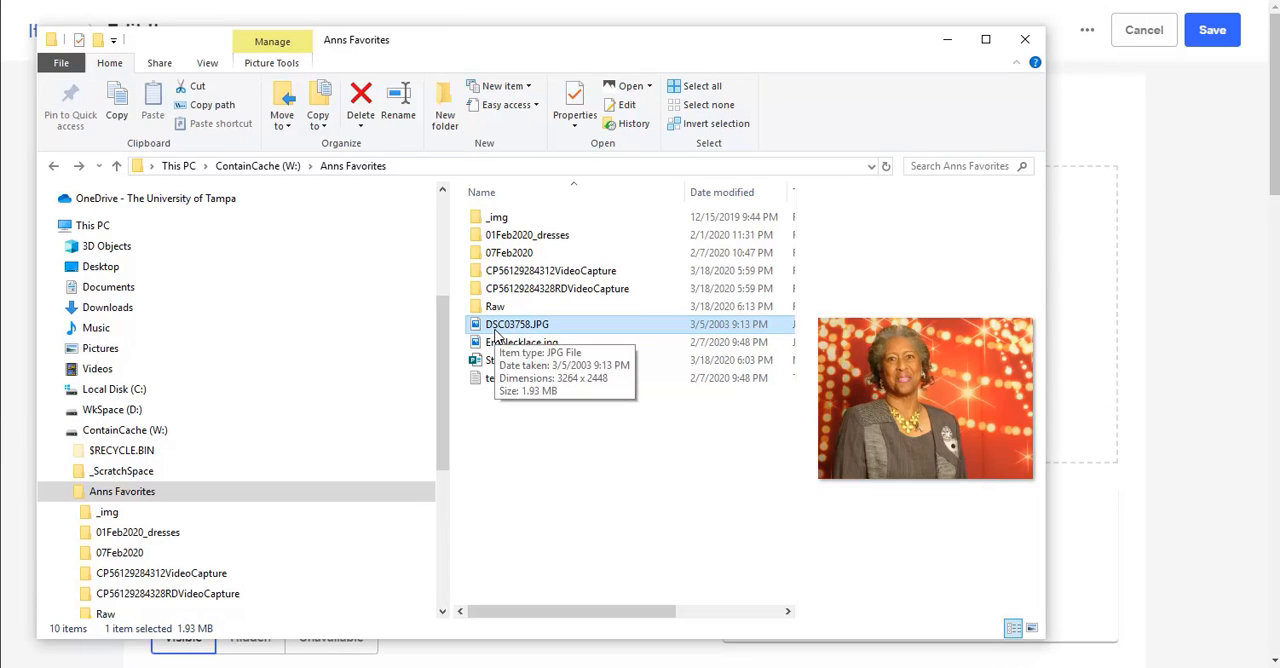
pyautogui.moveTo(580, 46); pyautogui.dragTo(115, 84)
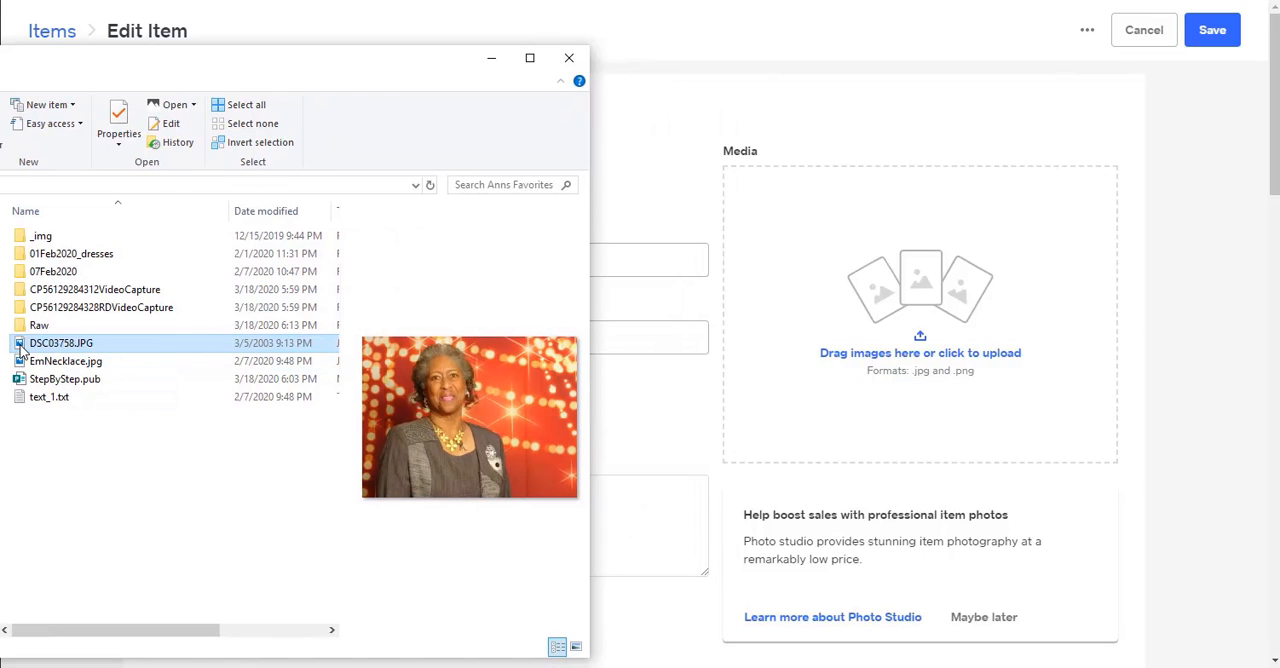
pyautogui.moveTo(60, 343); pyautogui.dragTo(863, 331)
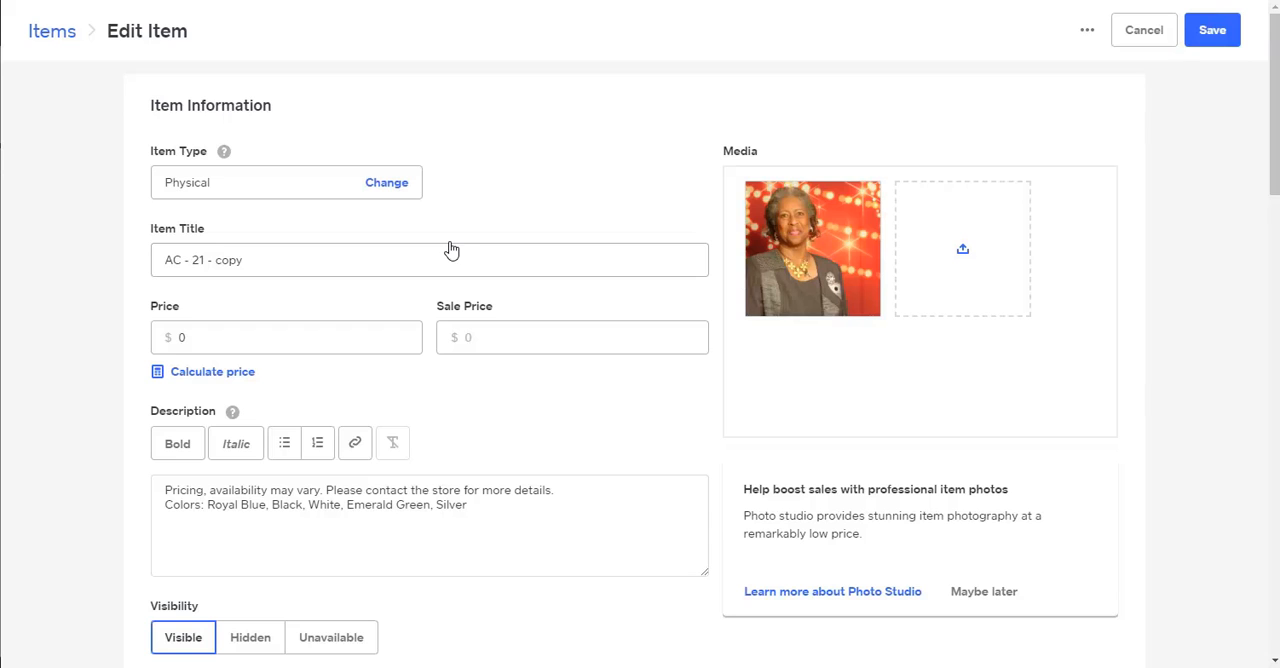
# Replace the item title with "Mrs. Favorite" and save the item.
pyautogui.scroll(-2, 436, 248)
pyautogui.scroll(2, 676, 310)
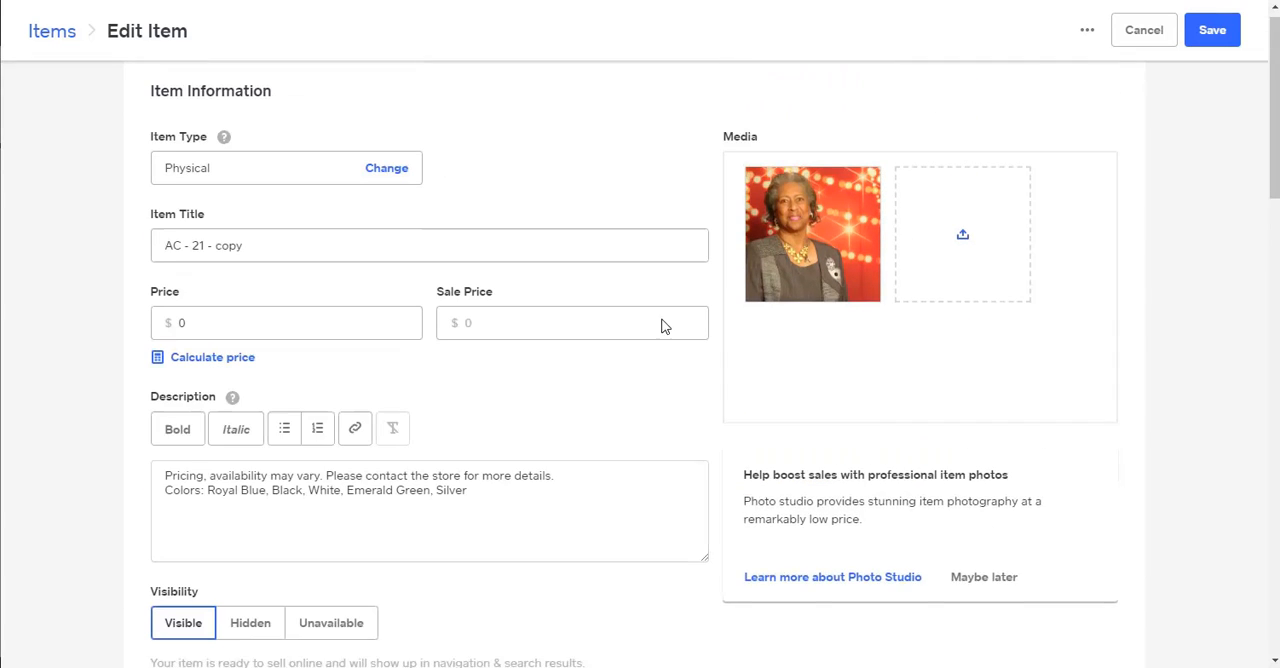
pyautogui.click(402, 498)
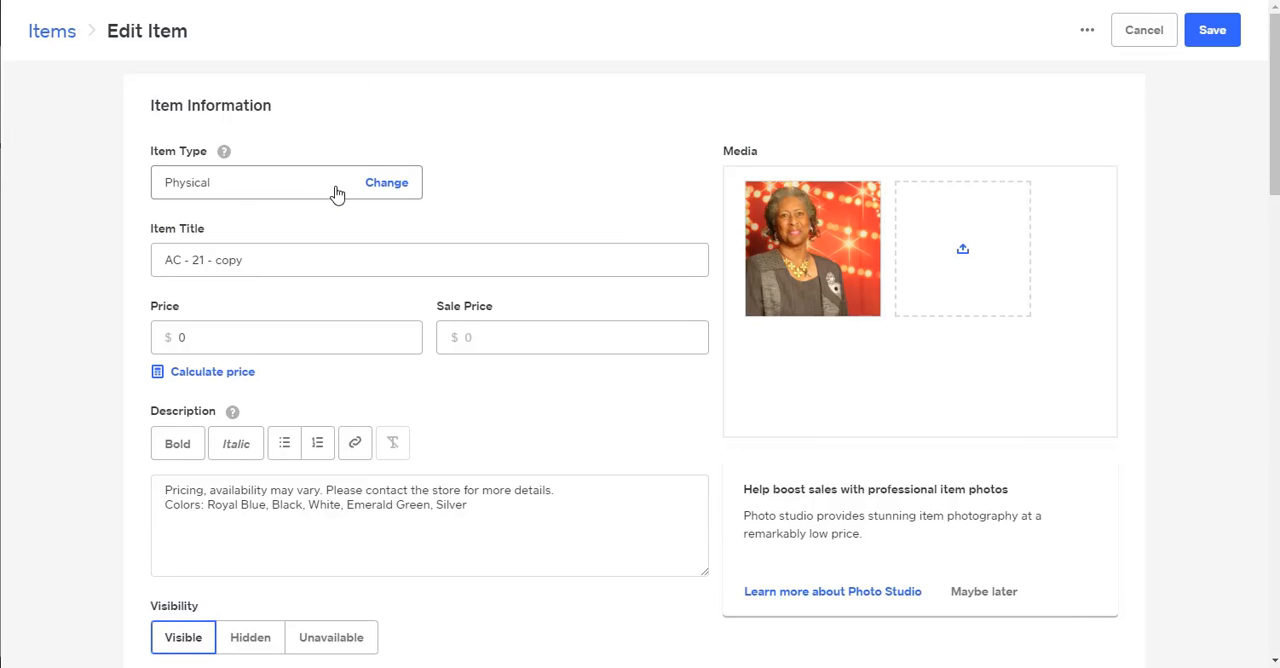
pyautogui.click(253, 261)
pyautogui.moveTo(253, 267); pyautogui.dragTo(141, 266)
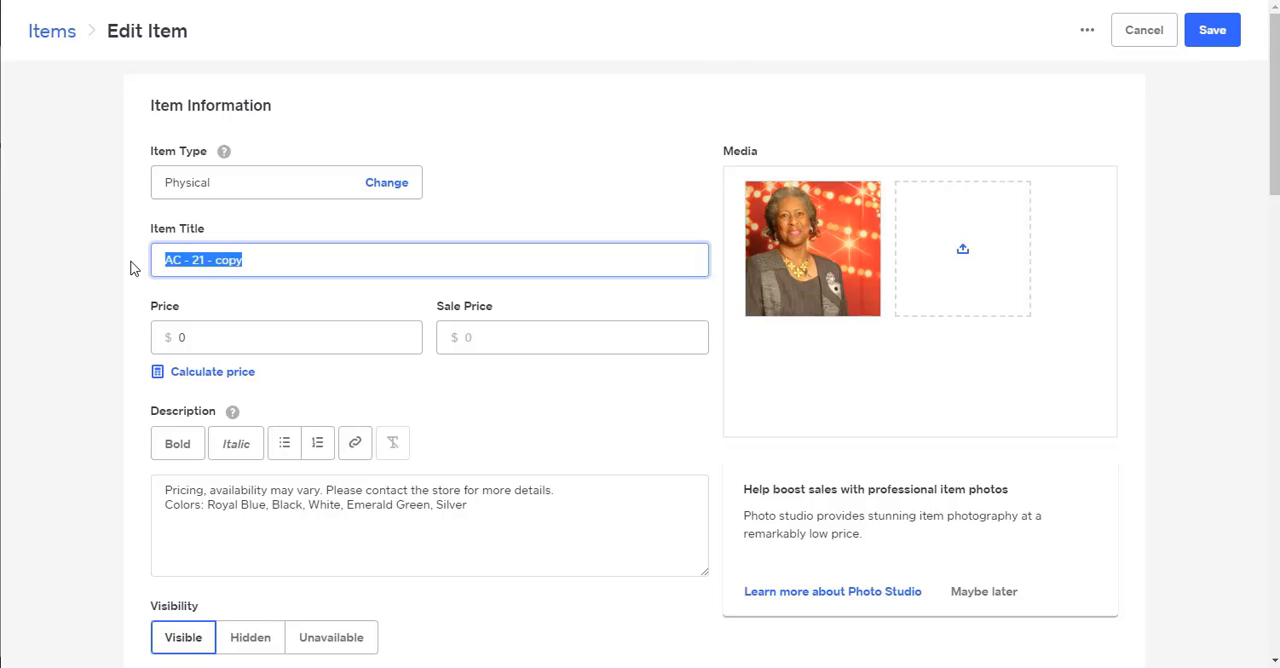
pyautogui.write('Mrs. Favorite')
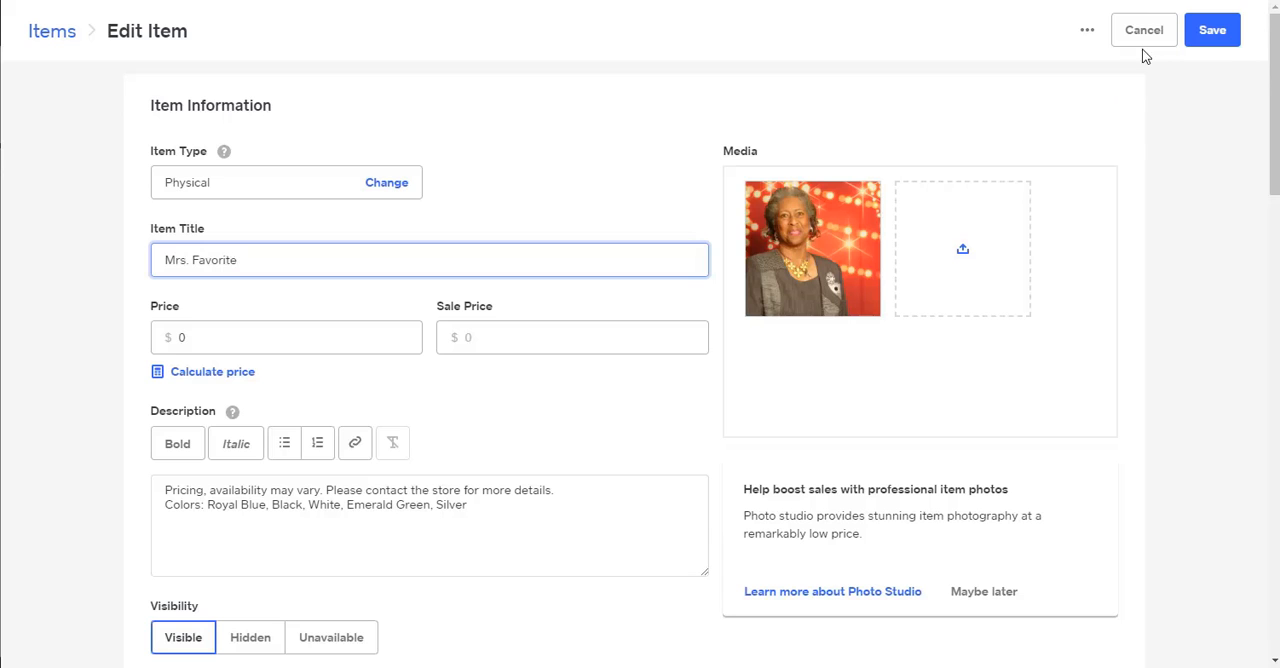
pyautogui.click(1213, 36)
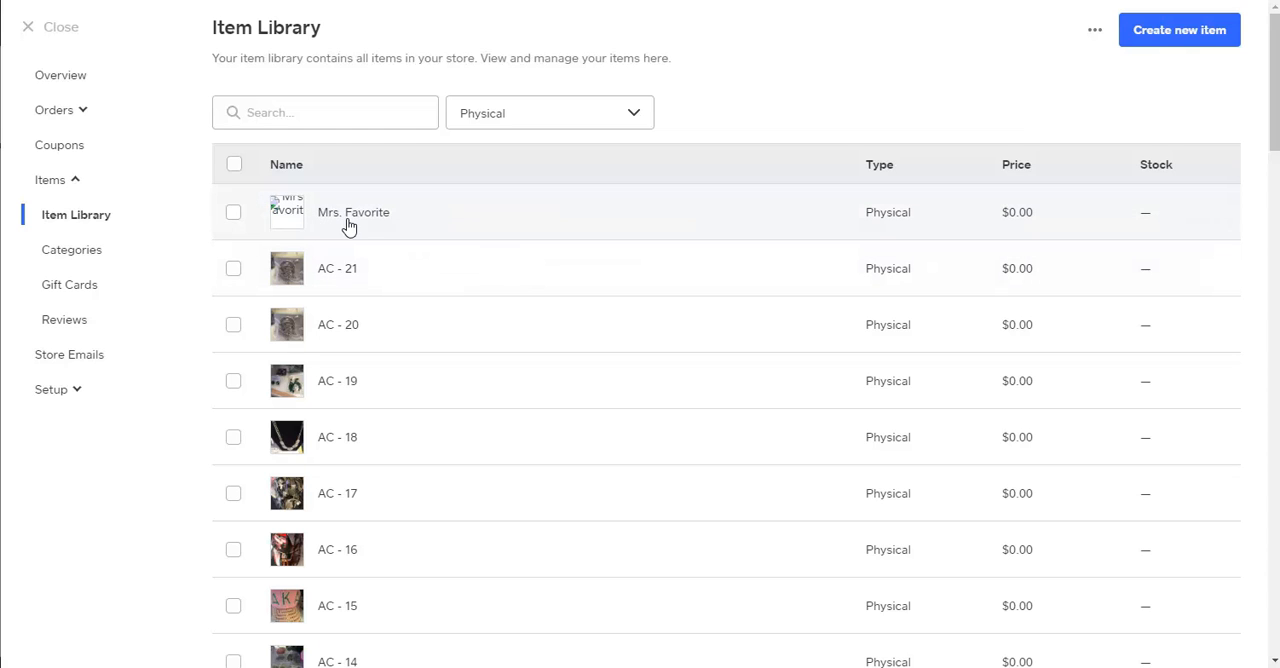
# Reopen the Mrs. Favorite item from the item library and save it again.
pyautogui.click(297, 227)
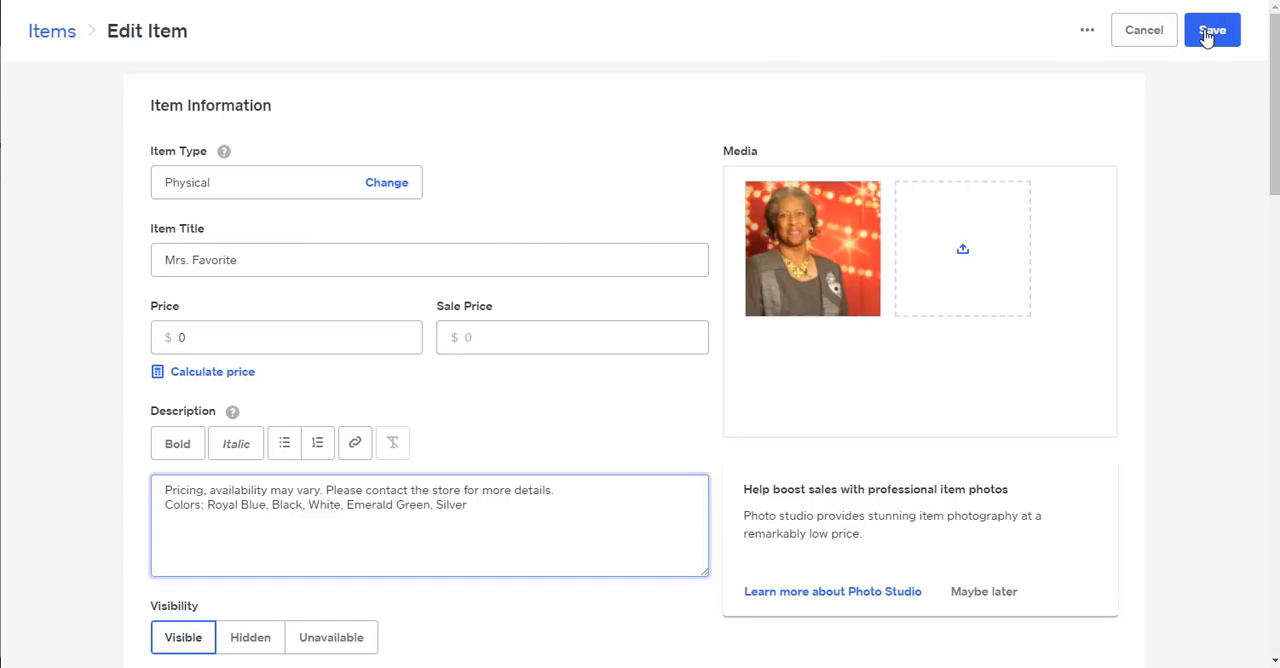
pyautogui.click(1191, 38)
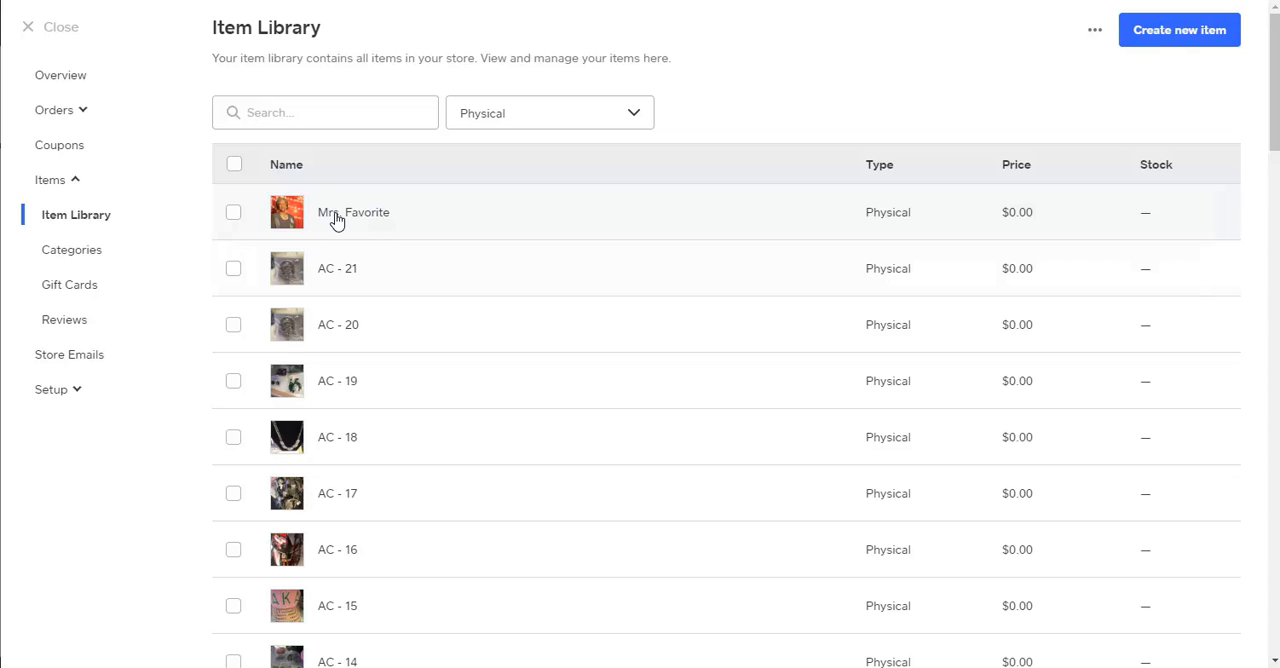
# Browse the item library, select item 12 Giovanna as a candidate for copying, and clear its selection.
pyautogui.click(233, 214)
pyautogui.click(233, 214)
pyautogui.scroll(-2, 278, 314)
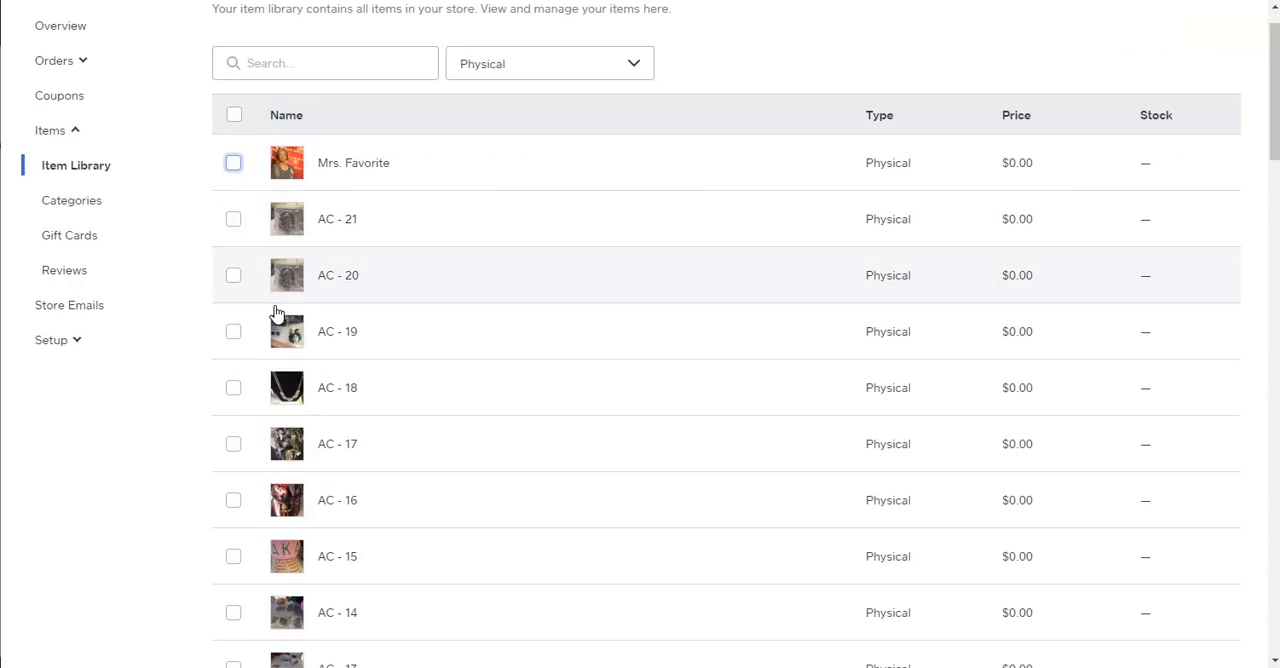
pyautogui.scroll(-4, 280, 318)
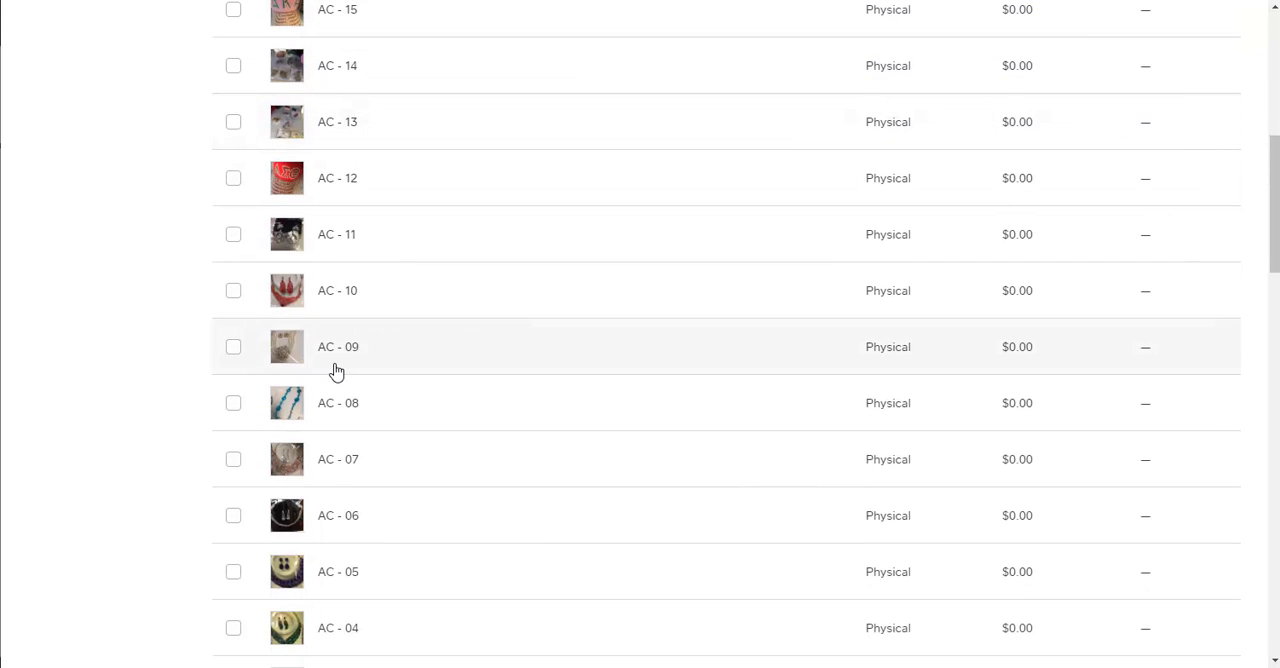
pyautogui.scroll(-10, 334, 381)
pyautogui.scroll(2, 334, 381)
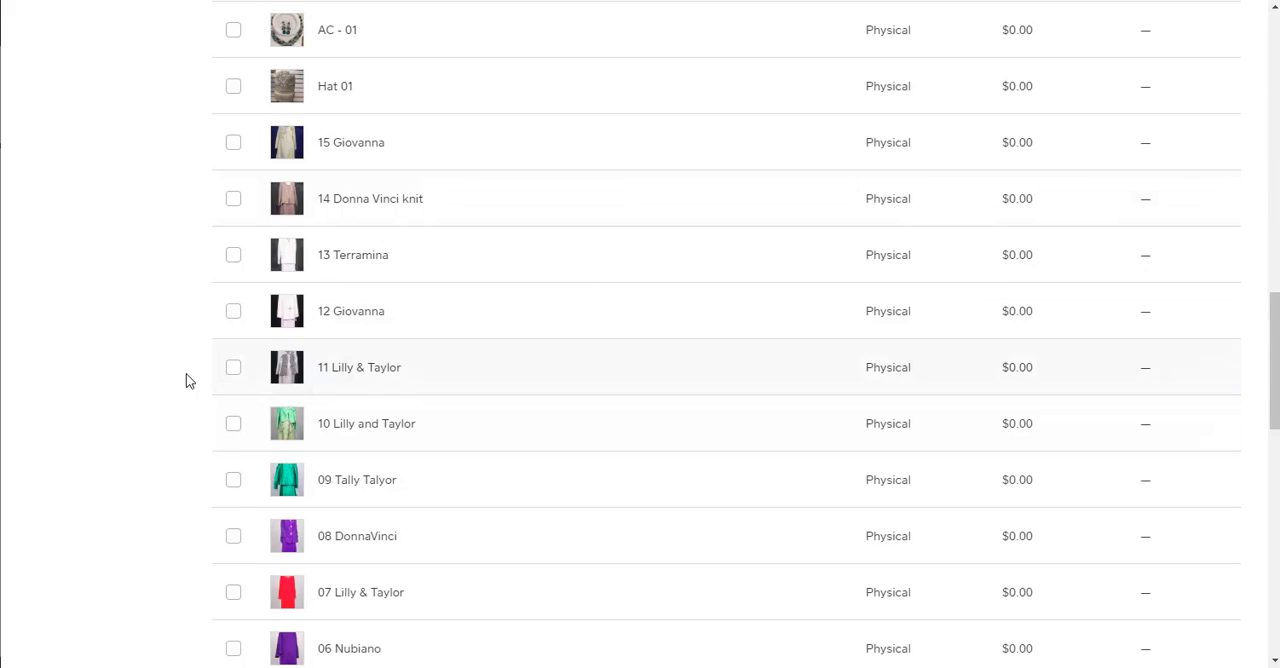
pyautogui.click(232, 318)
pyautogui.scroll(10, 494, 332)
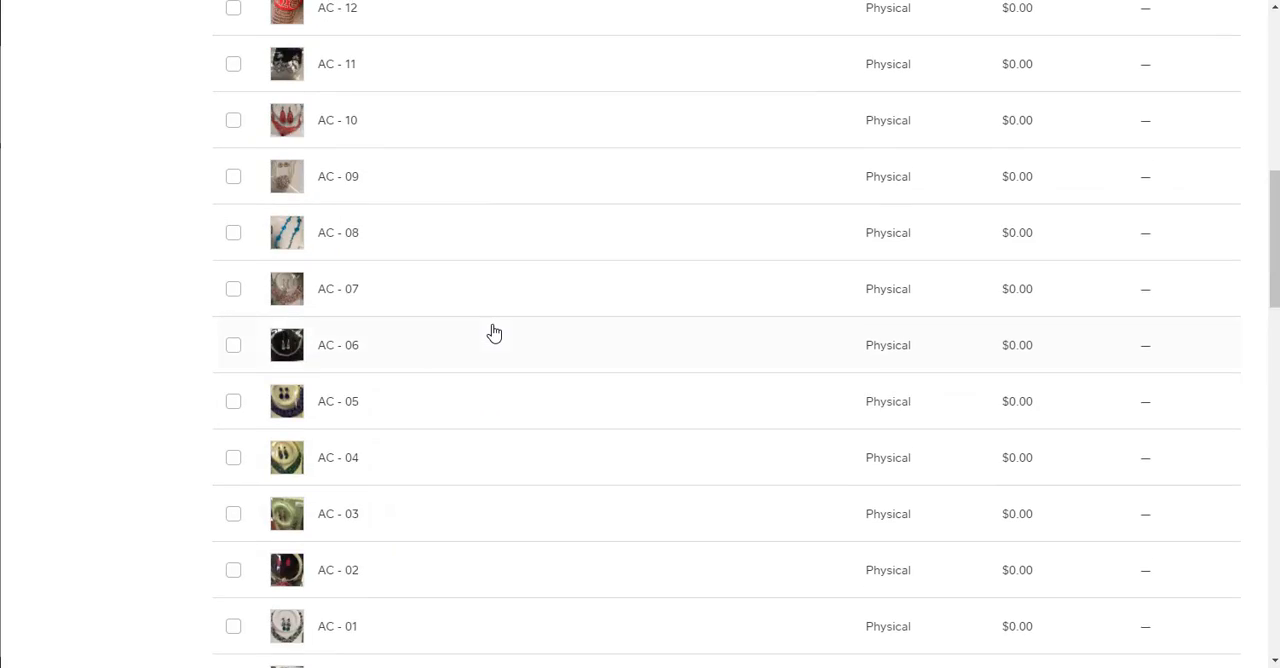
pyautogui.scroll(2, 494, 342)
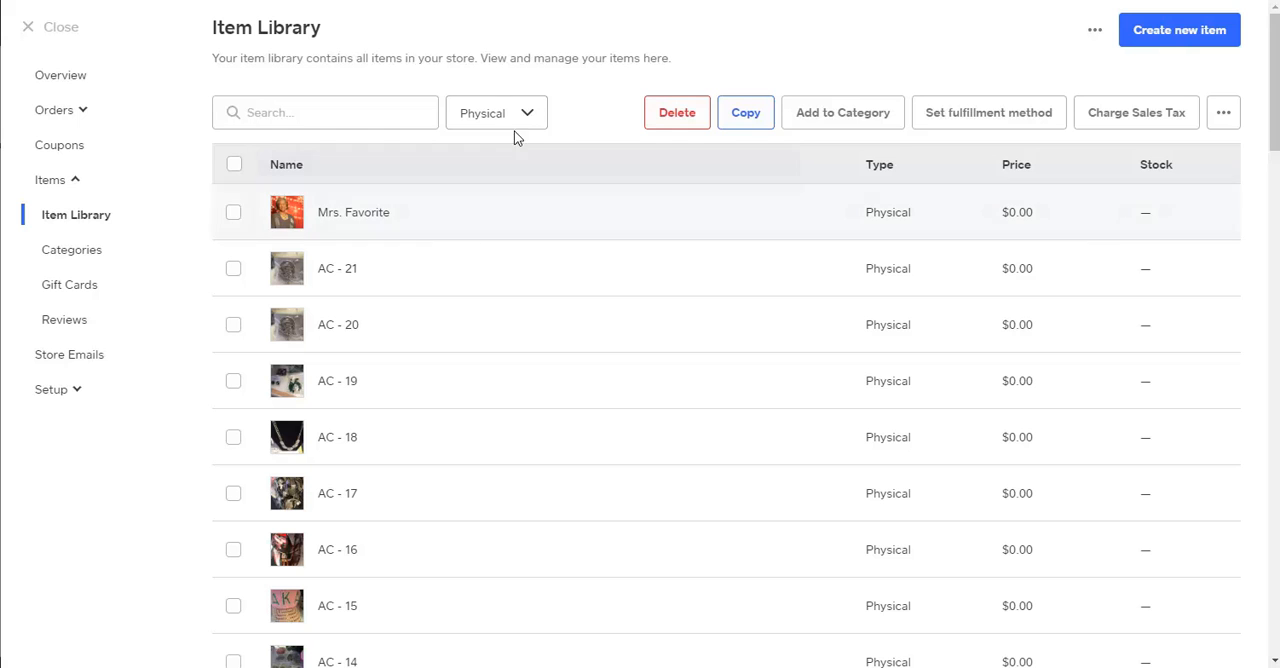
pyautogui.scroll(-13, 531, 252)
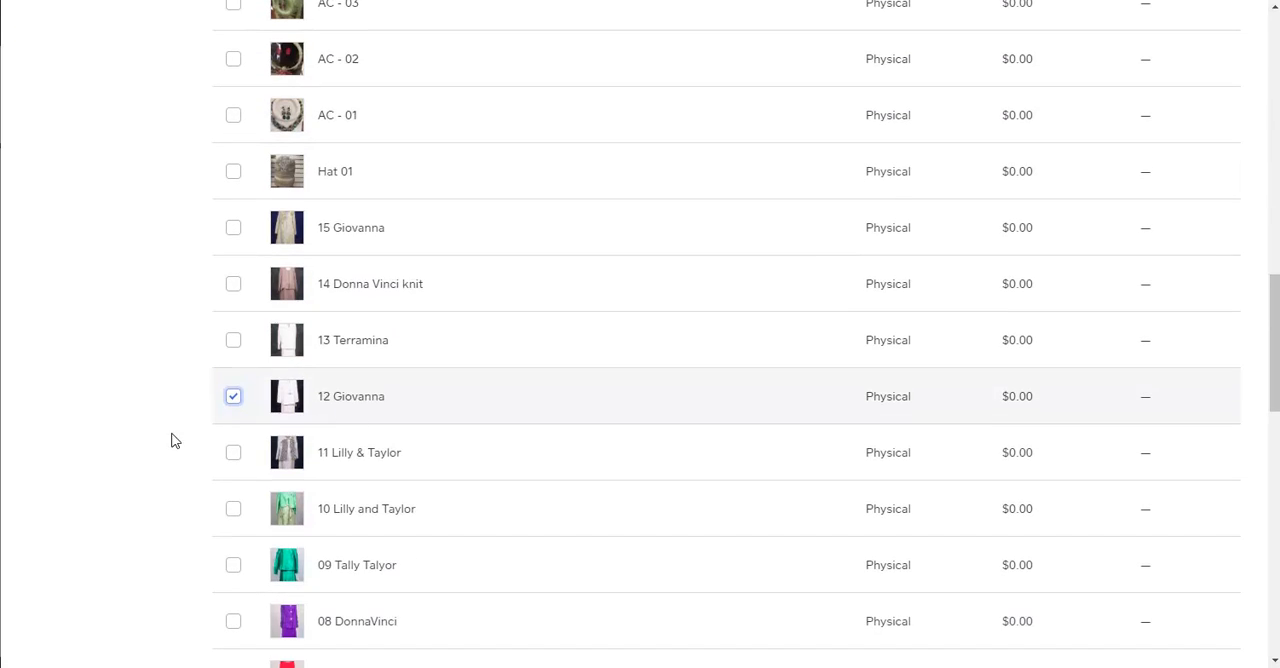
pyautogui.click(232, 400)
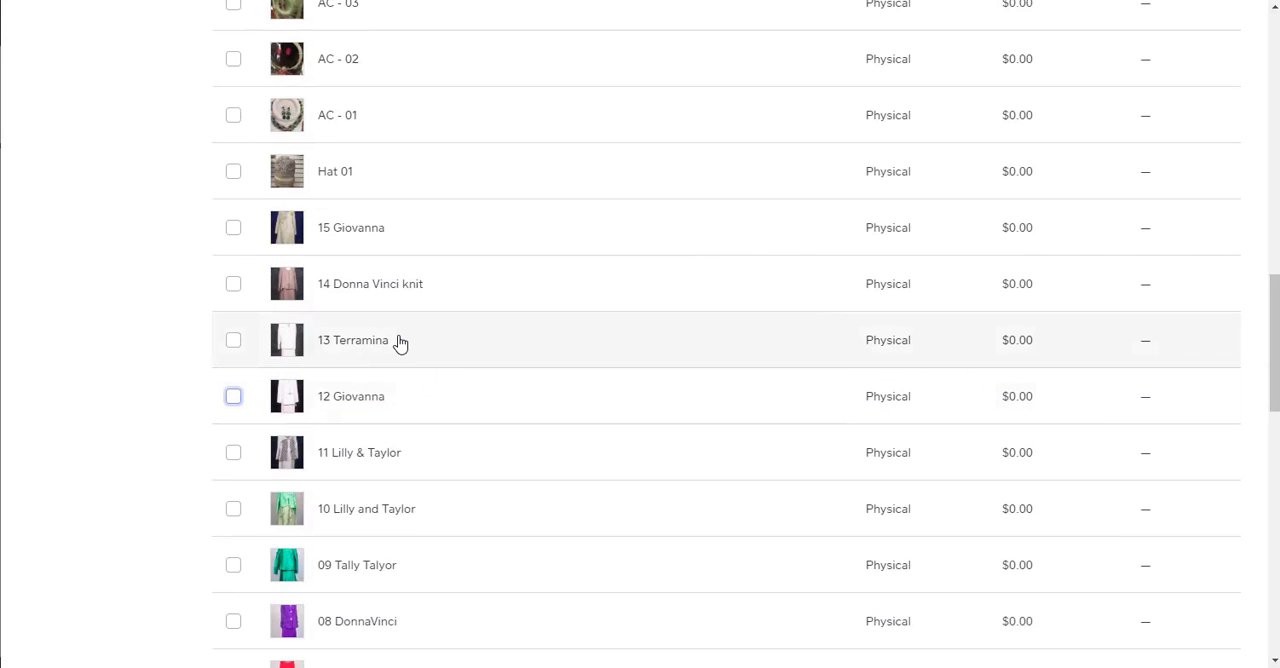
pyautogui.scroll(5, 391, 350)
pyautogui.scroll(8, 565, 288)
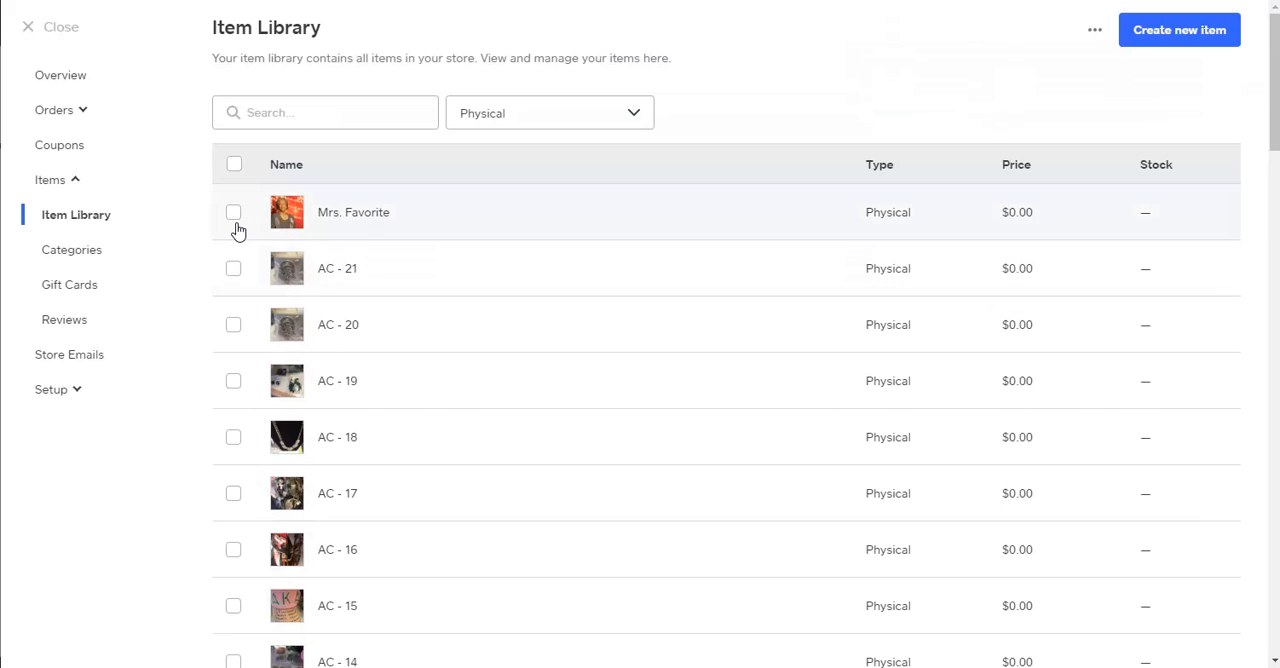
# Duplicate the Mrs. Favorite item and select the new copy in the item library.
pyautogui.click(236, 216)
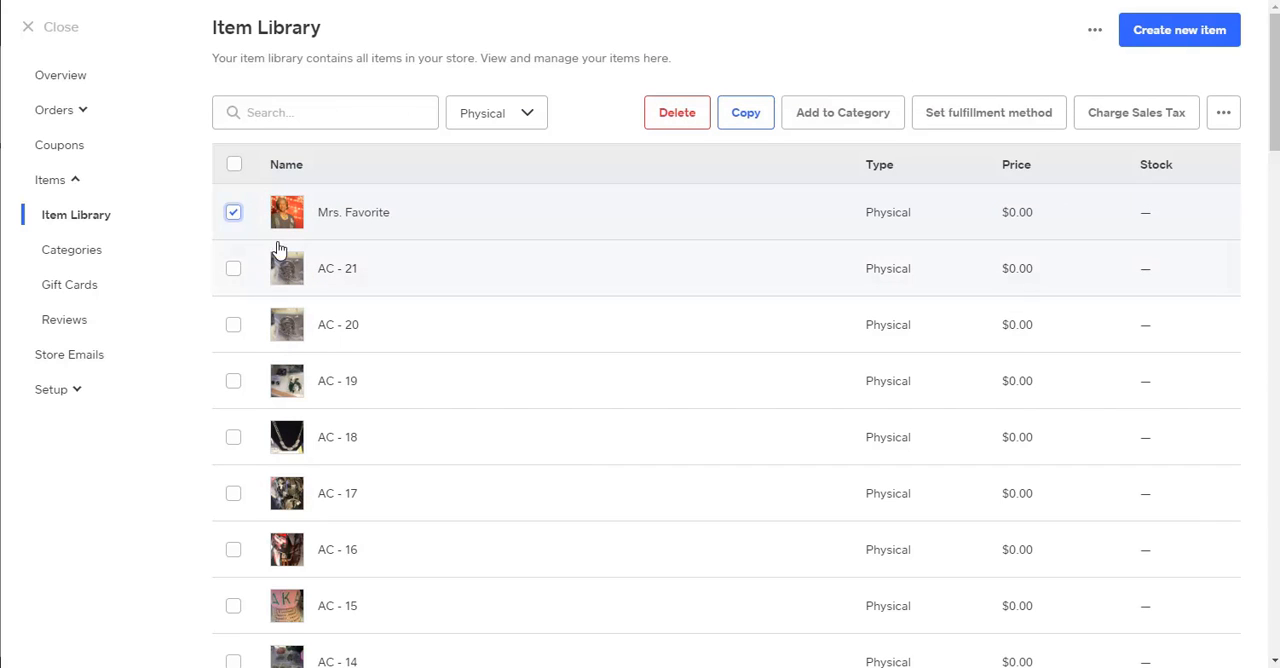
pyautogui.click(757, 117)
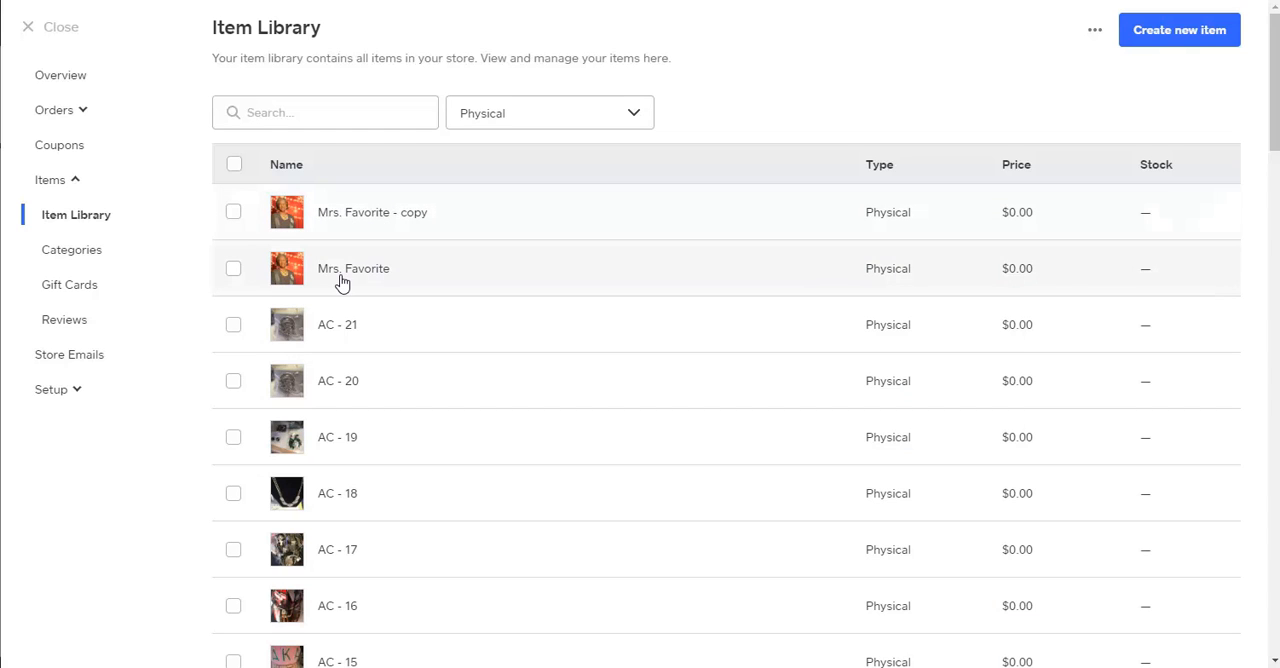
pyautogui.click(233, 213)
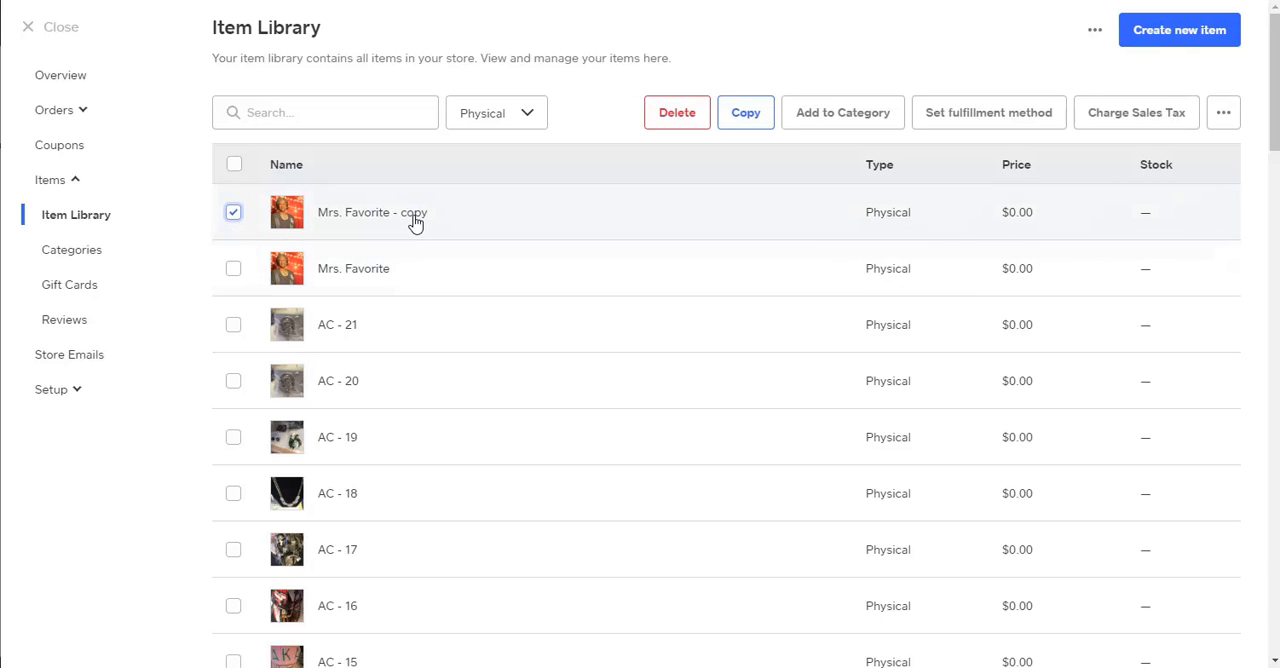
# Delete both the Mrs. Favorite item and its copy from the item library.
pyautogui.click(234, 272)
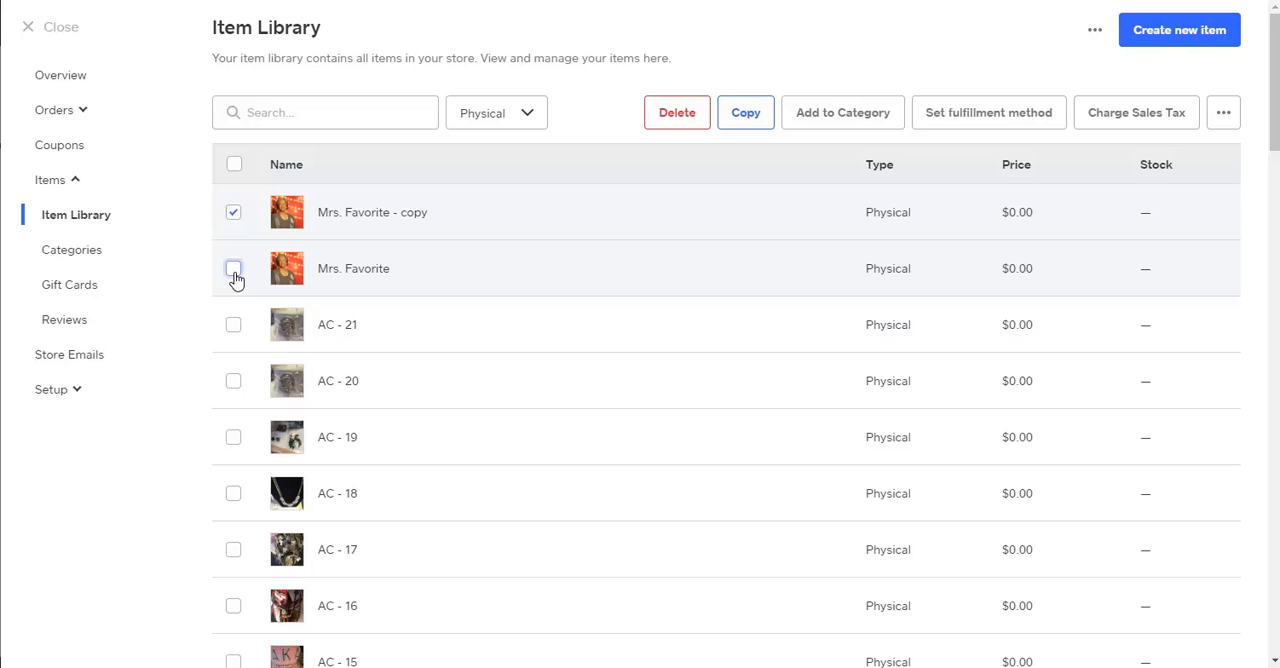
pyautogui.click(678, 114)
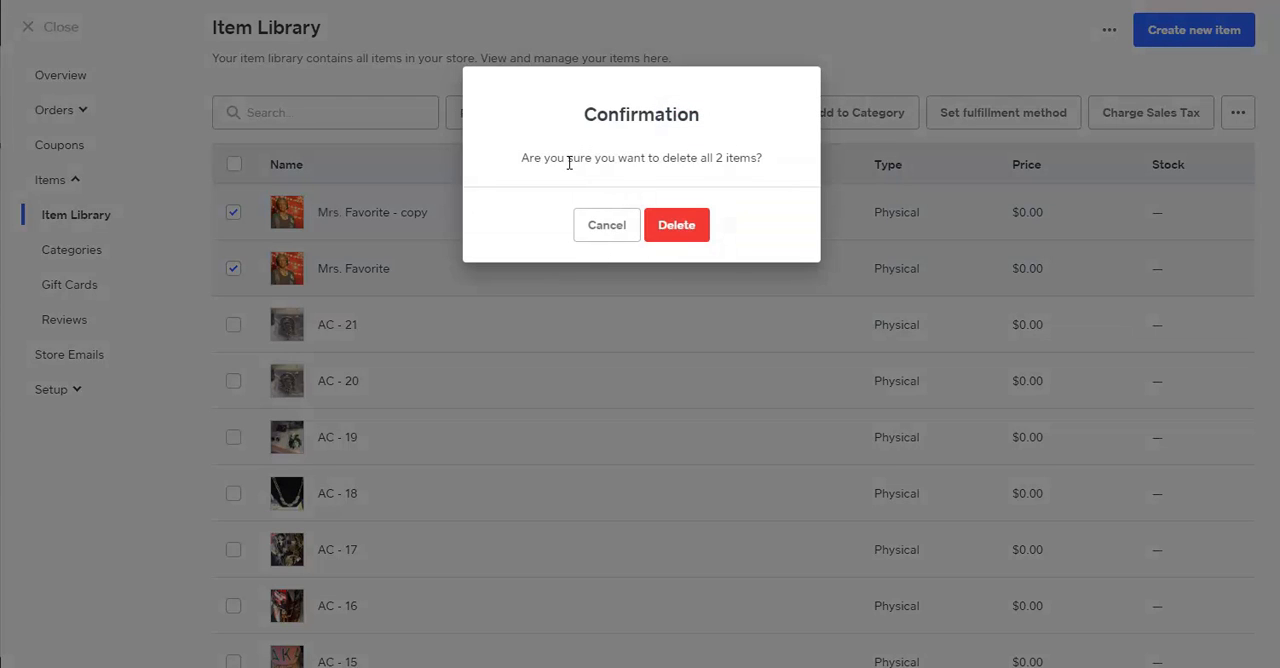
pyautogui.click(688, 226)
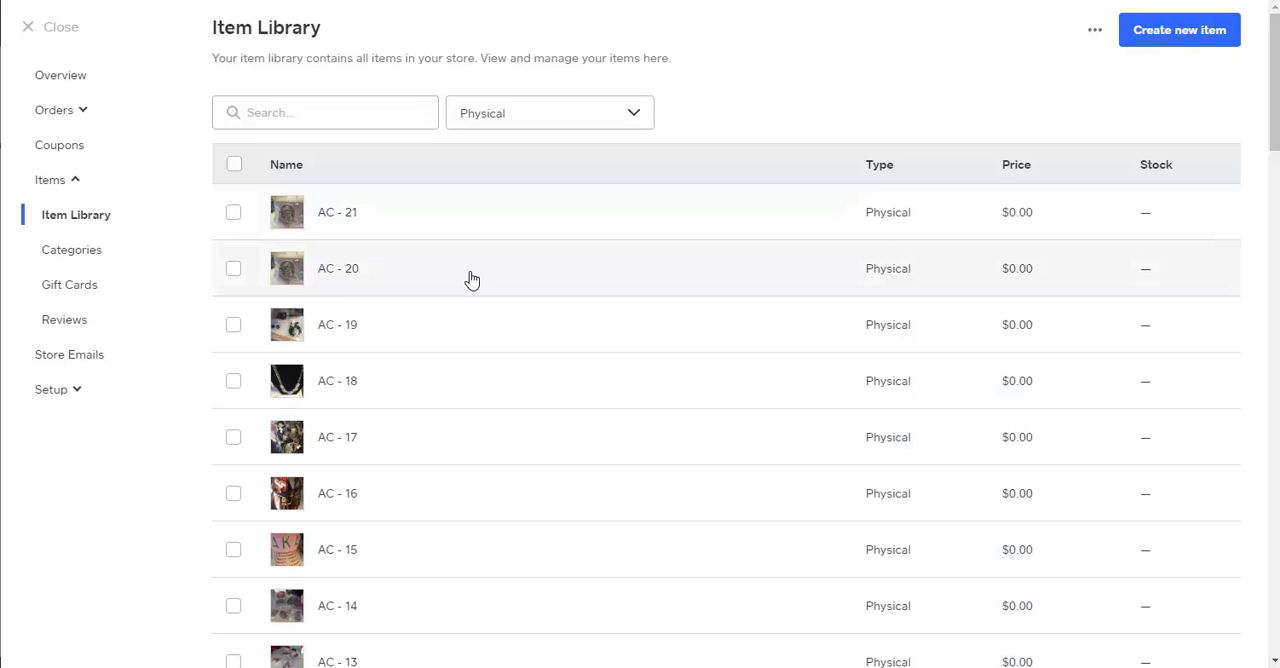
# Select the Hat 01 item in the item library and check which bulk actions are available for it.
pyautogui.scroll(-3, 472, 280)
pyautogui.scroll(-8, 472, 280)
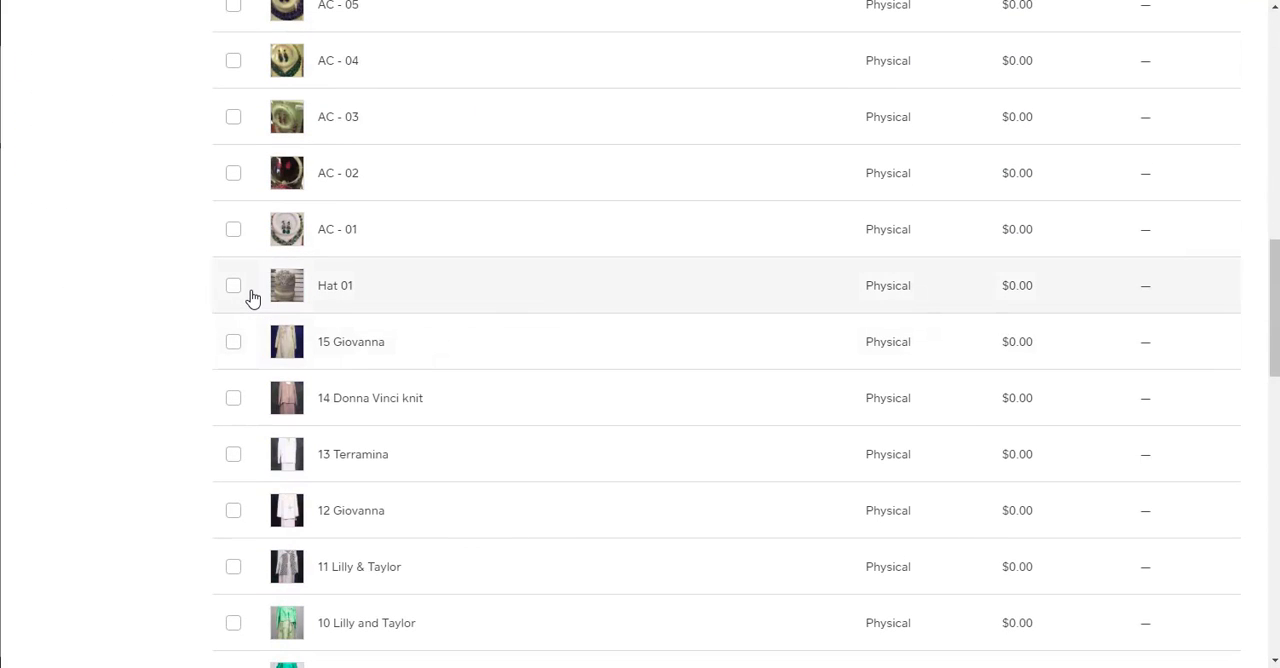
pyautogui.click(234, 290)
pyautogui.scroll(10, 757, 251)
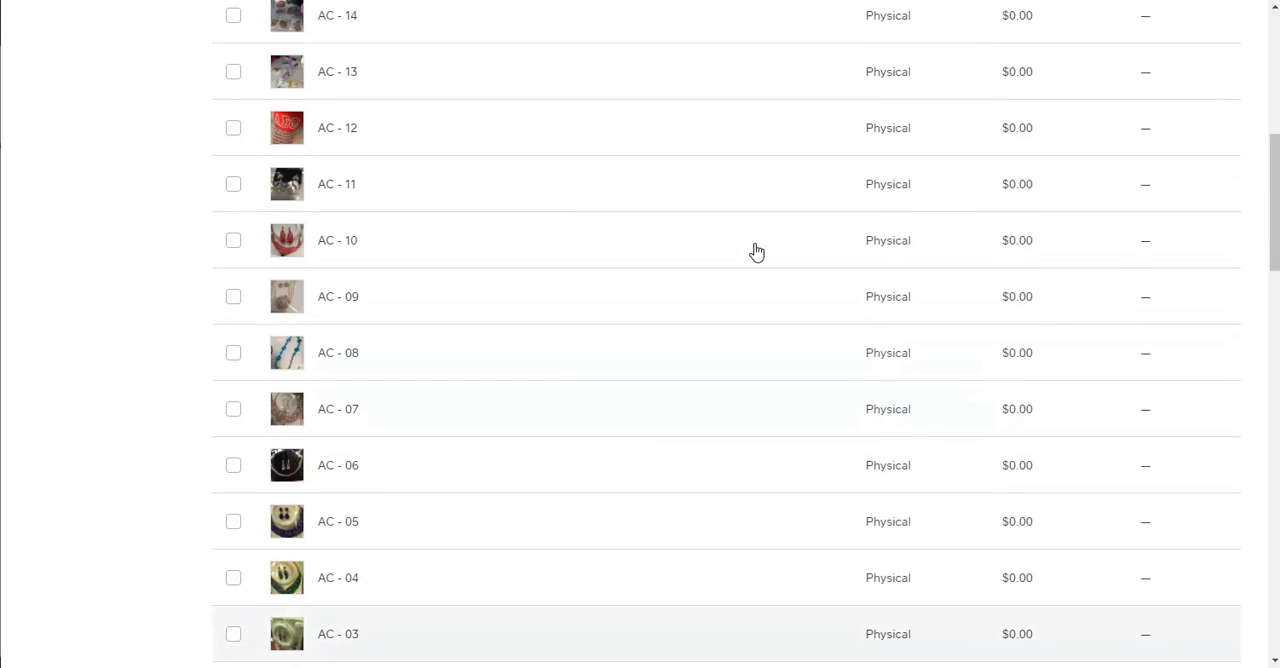
pyautogui.scroll(1, 757, 251)
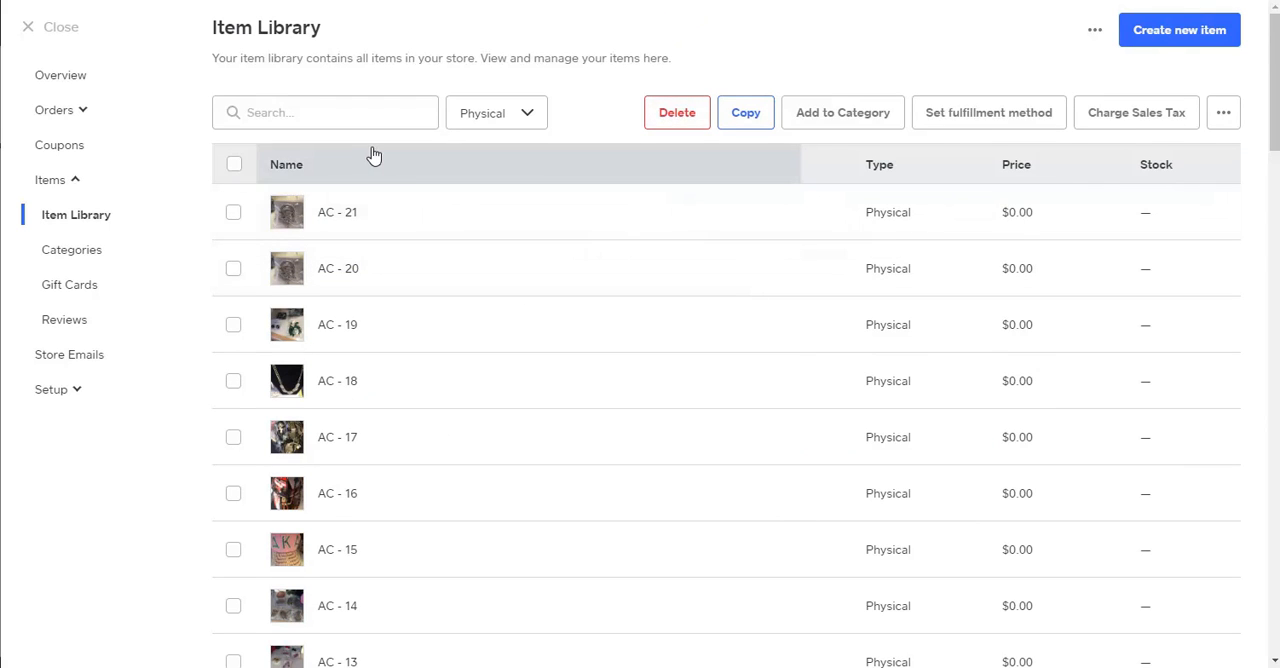
# Set the item library to show 10 items per page.
pyautogui.scroll(-5, 419, 243)
pyautogui.scroll(-15, 419, 243)
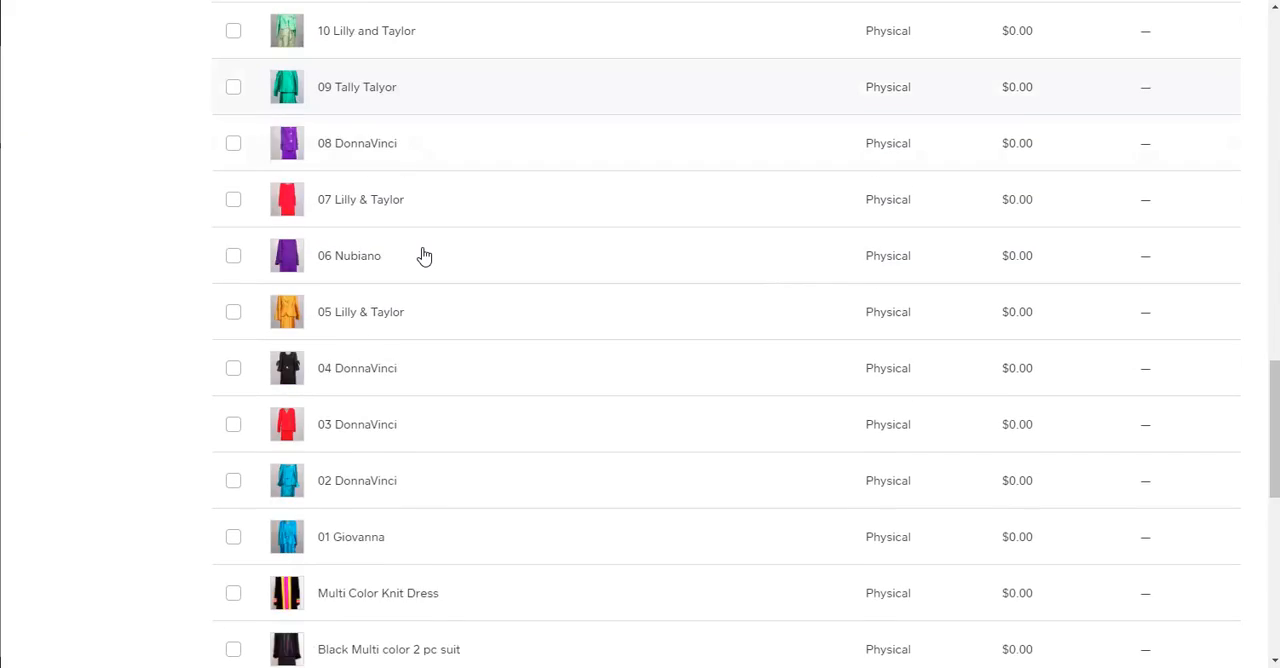
pyautogui.scroll(-4, 419, 268)
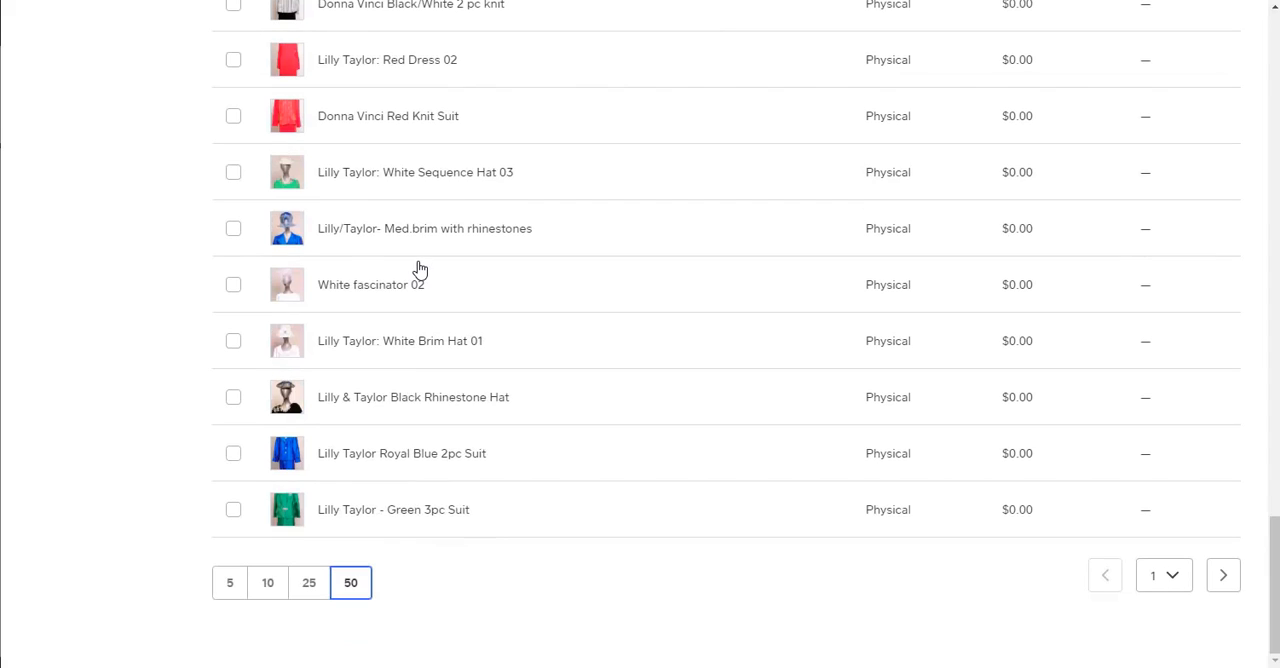
pyautogui.click(260, 596)
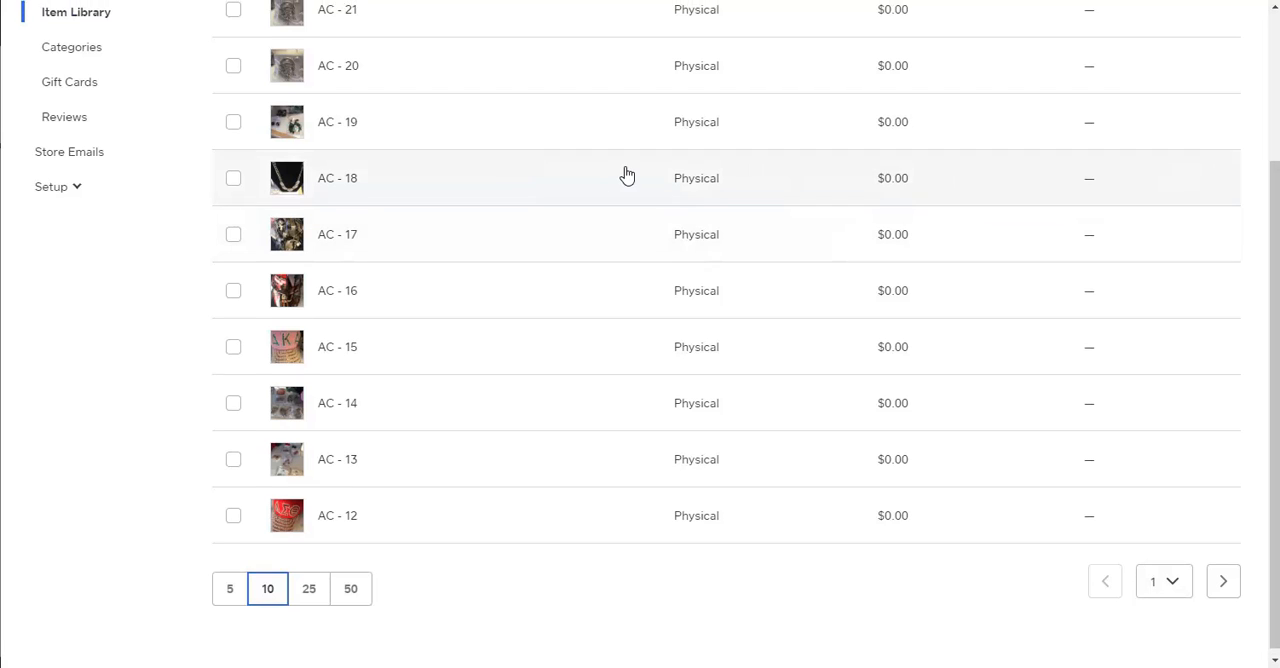
# Set the item library to show 5 items per page and go to page 2.
pyautogui.scroll(2, 626, 174)
pyautogui.scroll(-2, 626, 174)
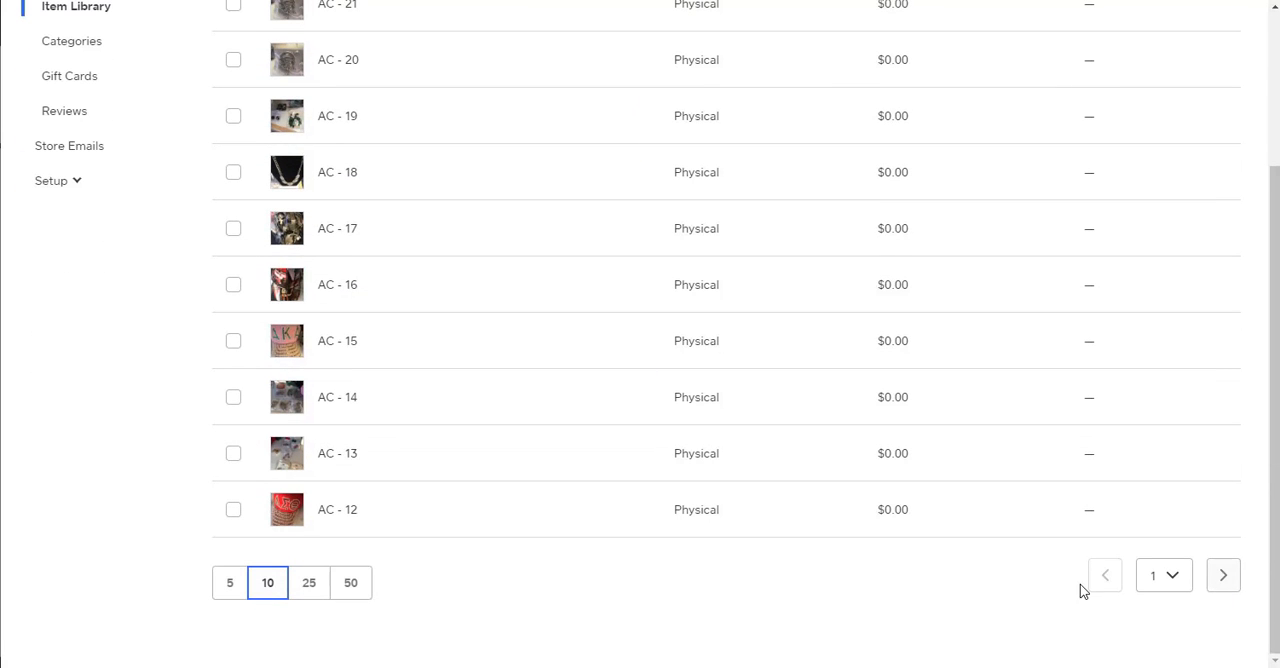
pyautogui.click(232, 594)
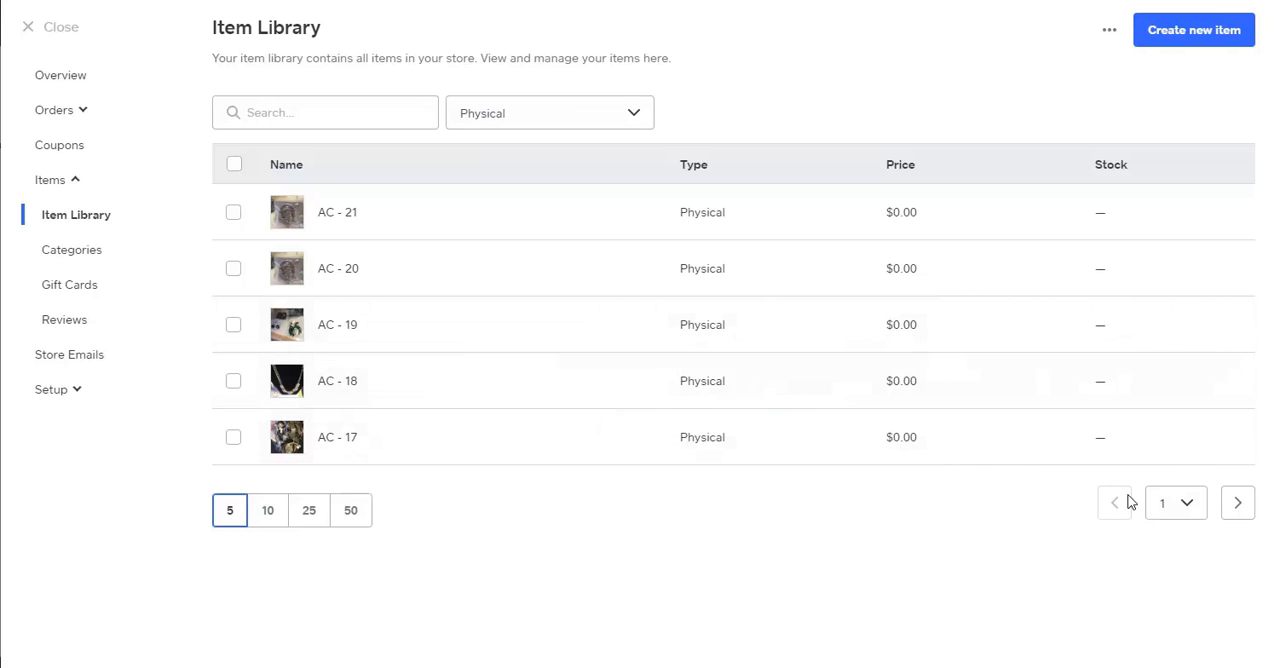
pyautogui.click(1236, 503)
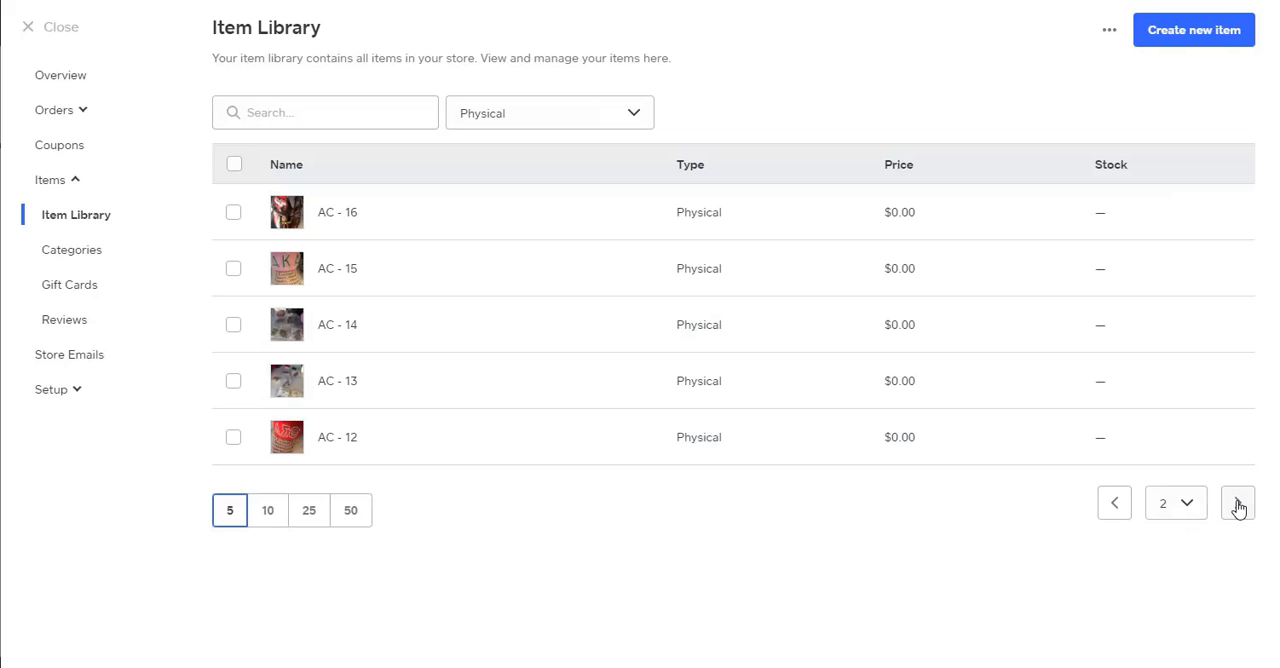
# Start deleting item AC - 15, cancel the deletion and clear the item's selection.
pyautogui.click(233, 268)
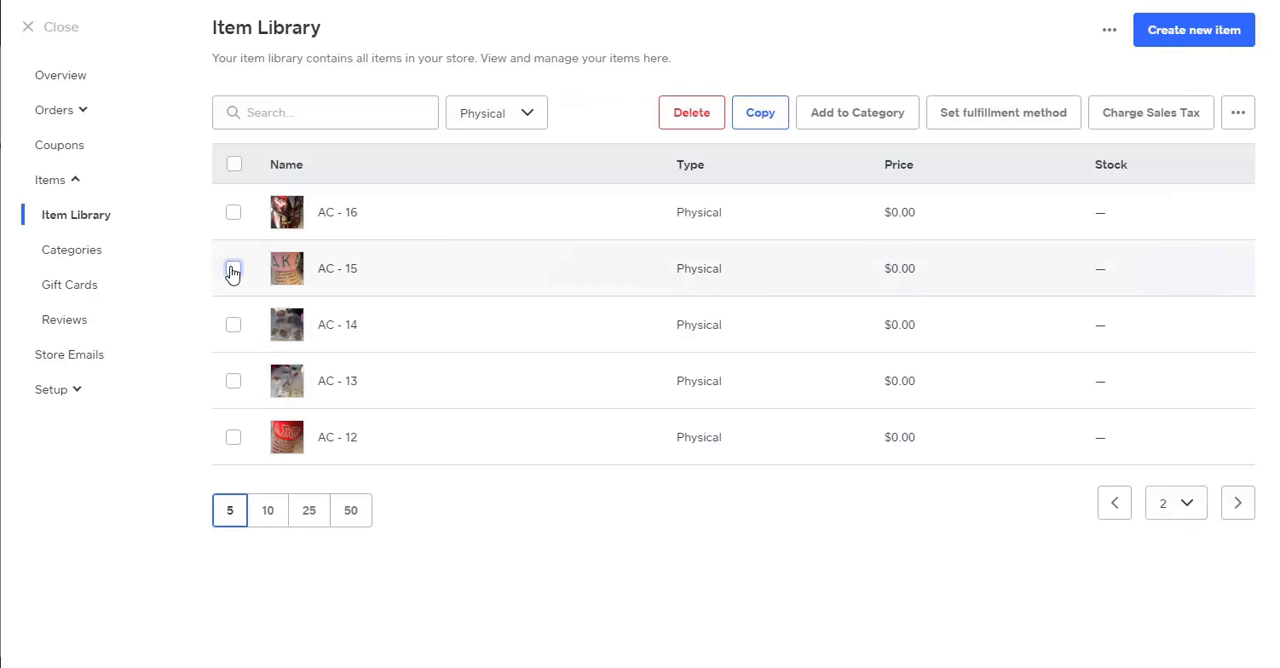
pyautogui.click(683, 115)
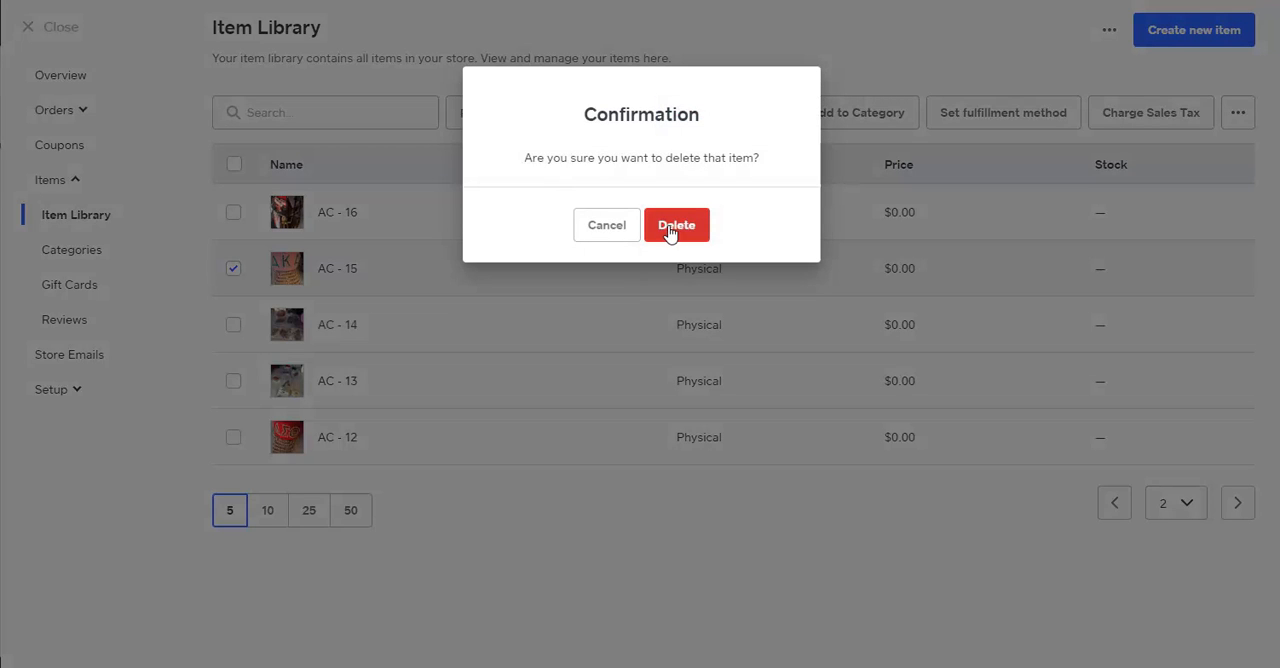
pyautogui.click(598, 233)
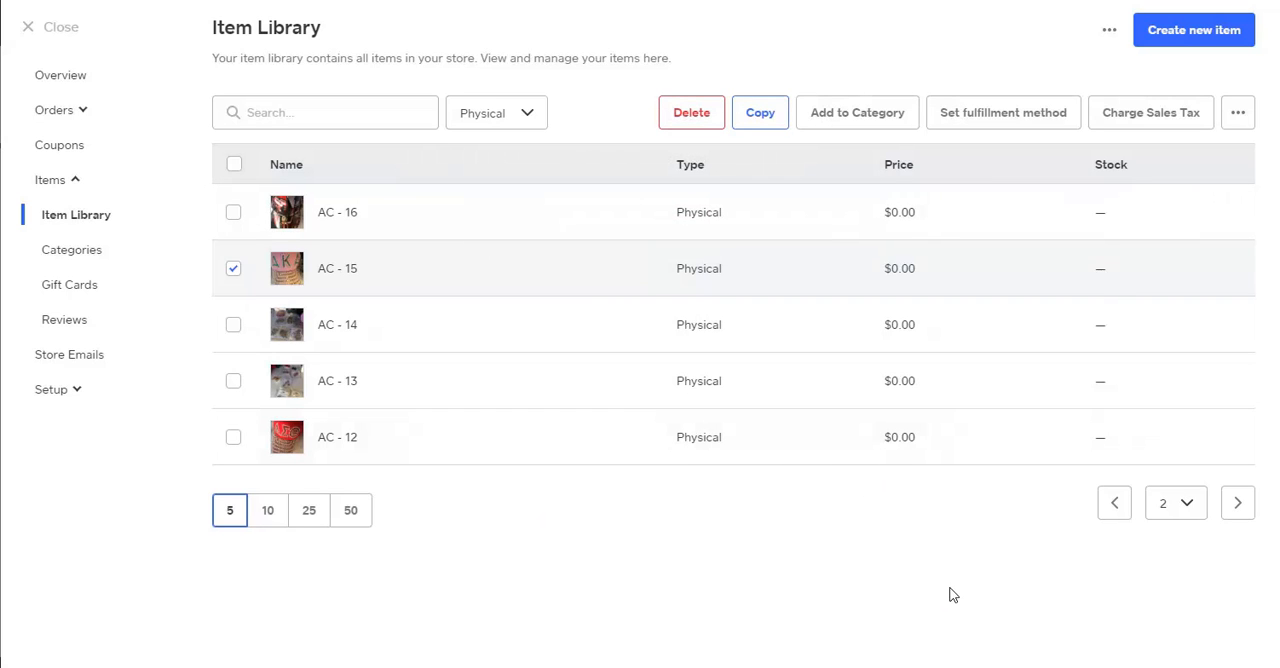
pyautogui.click(233, 270)
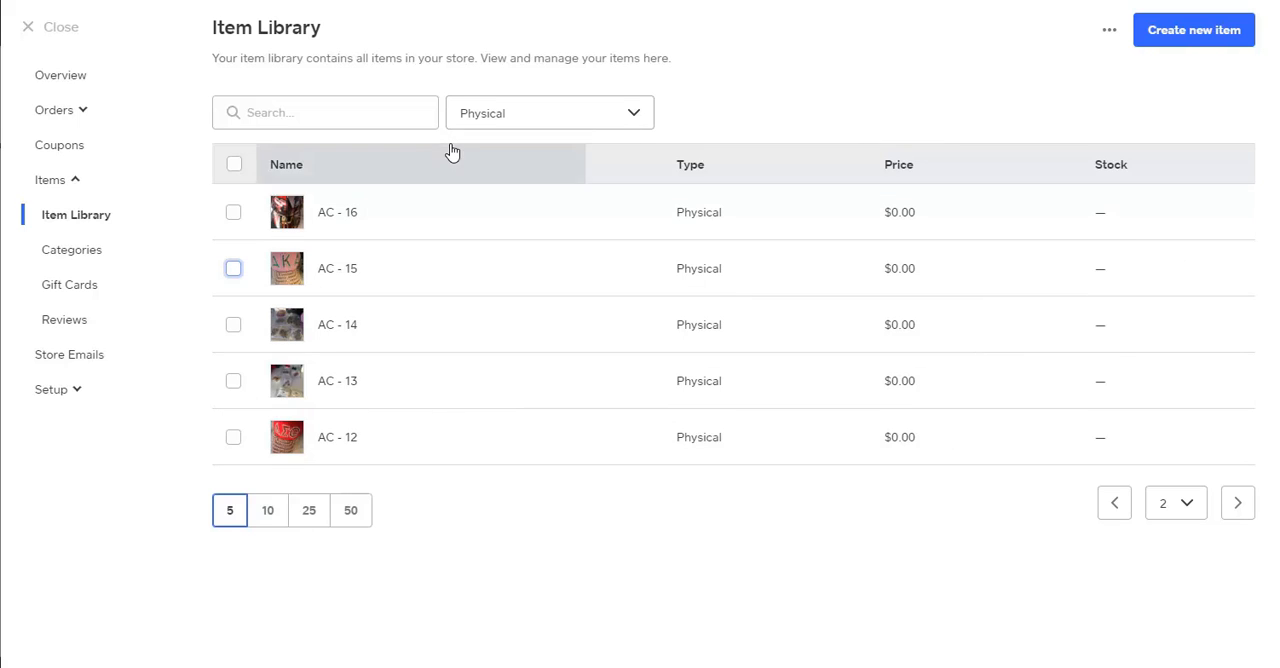
# Close the store manager and examine the hats, dresses and suits, and accessories sections on the home page.
pyautogui.click(55, 33)
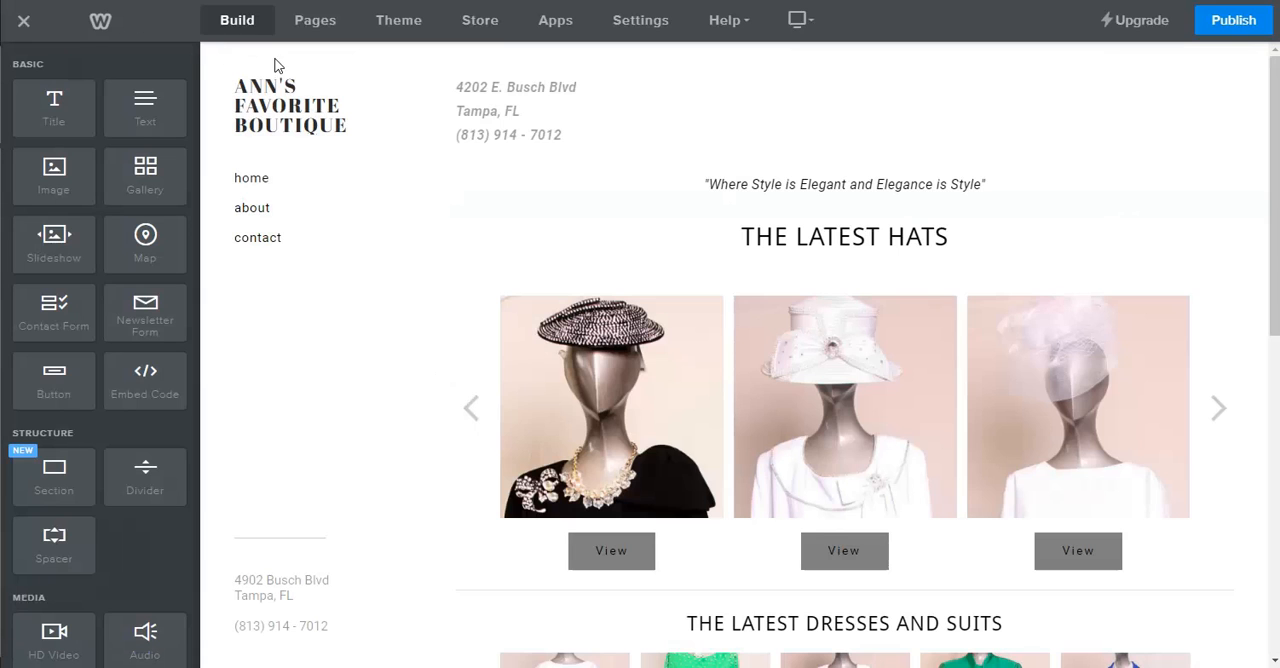
pyautogui.scroll(-4, 678, 115)
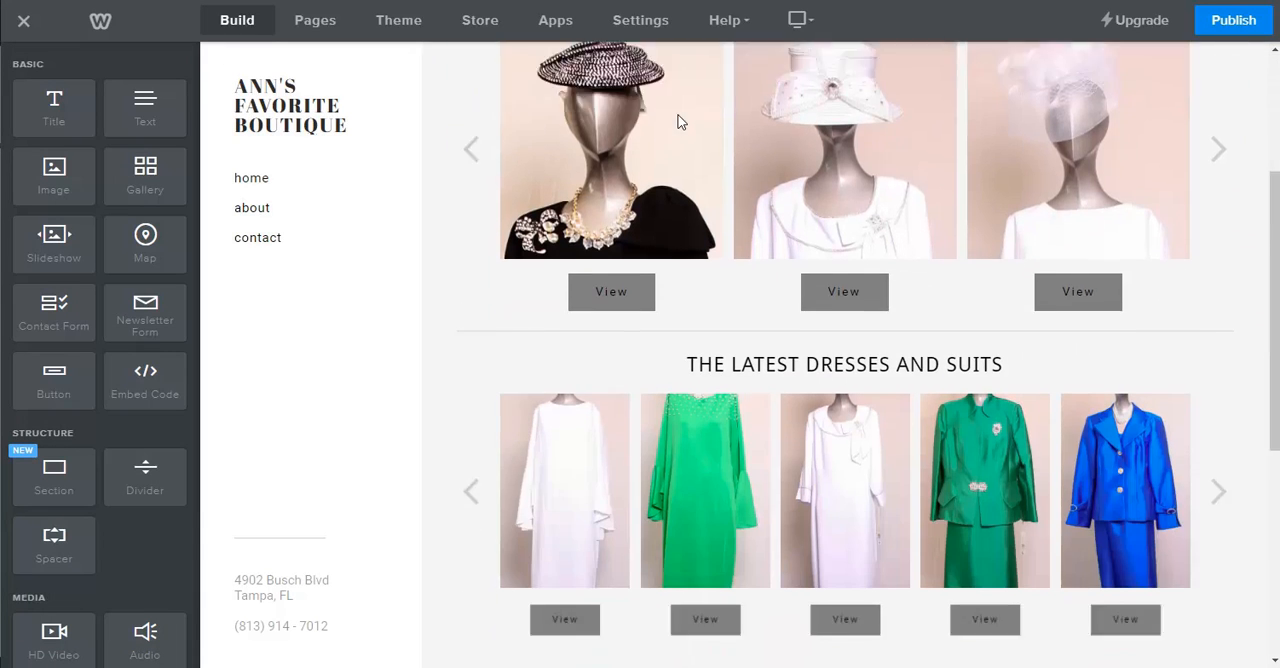
pyautogui.scroll(-3, 966, 340)
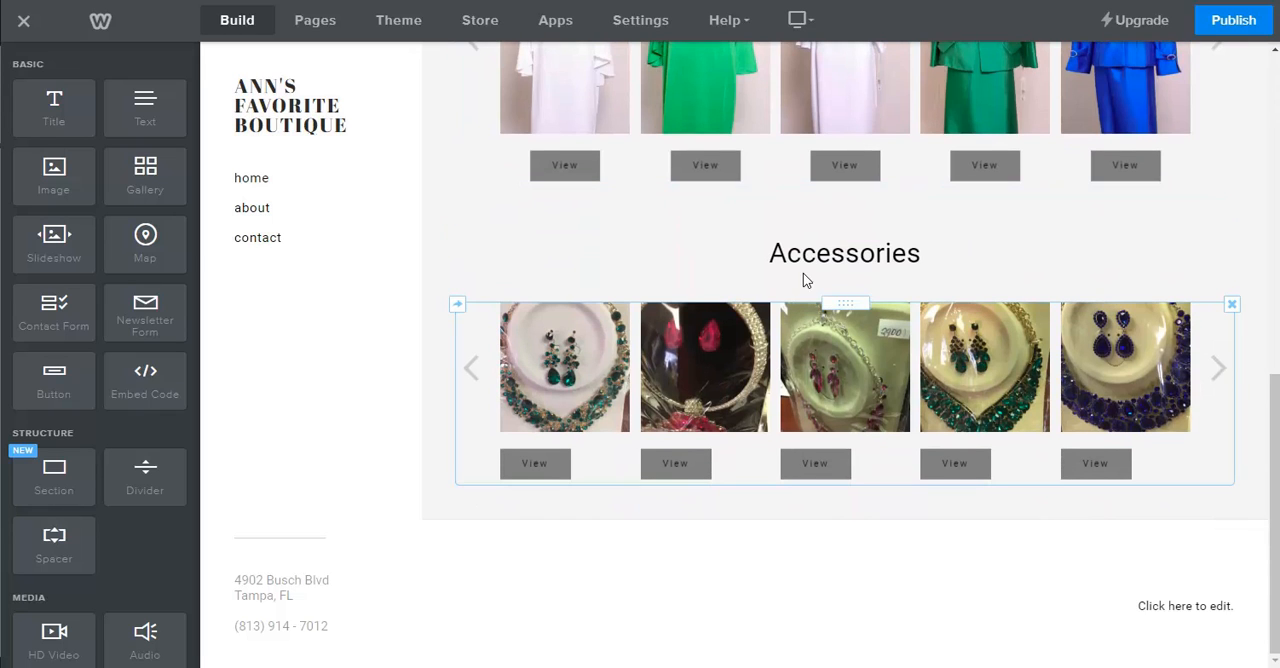
pyautogui.scroll(4, 800, 279)
pyautogui.scroll(4, 798, 296)
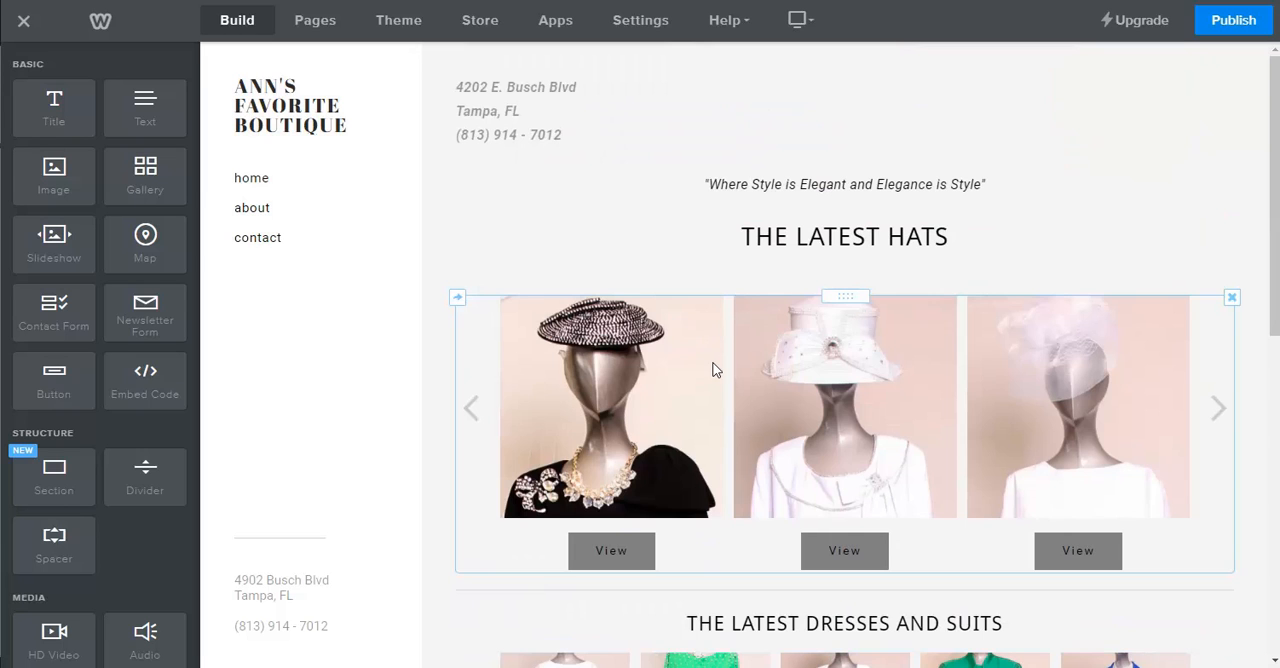
pyautogui.scroll(-4, 711, 366)
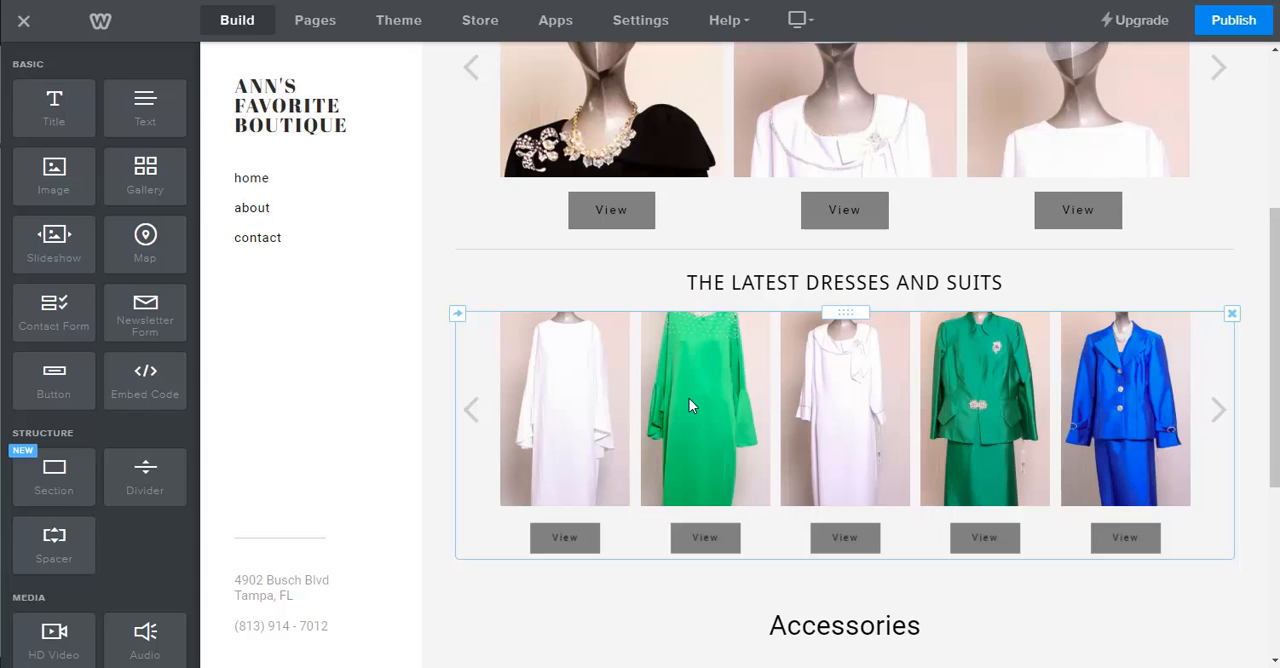
pyautogui.scroll(-3, 799, 460)
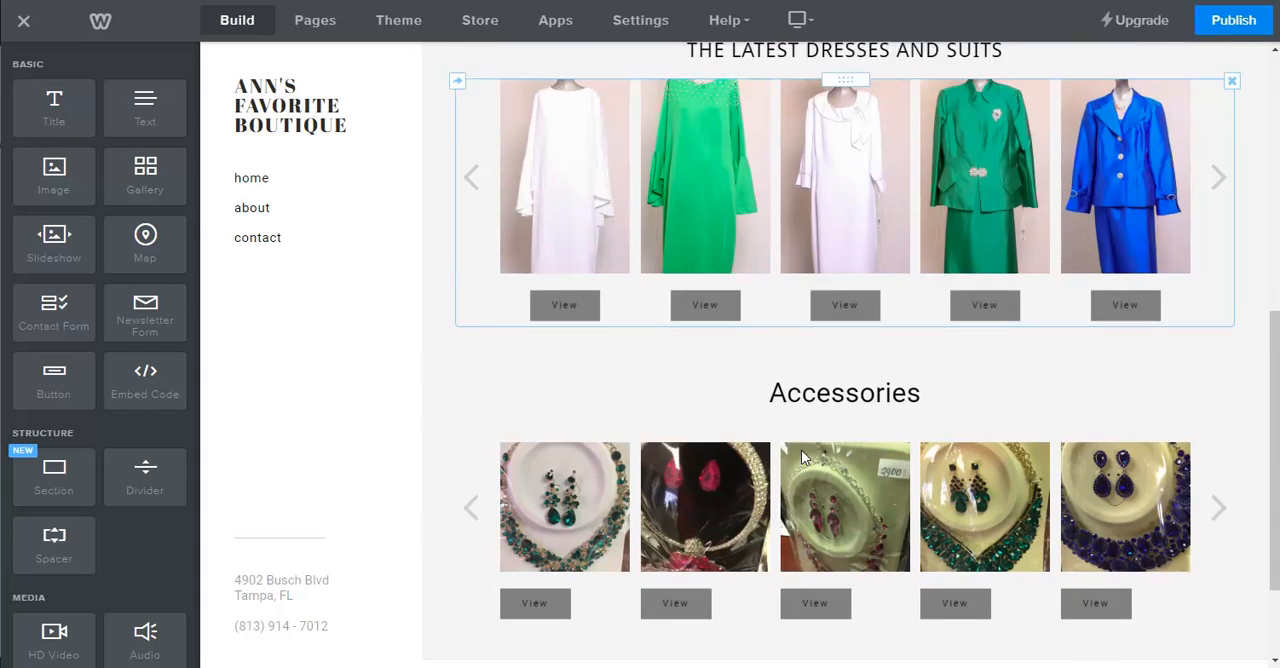
pyautogui.scroll(3, 741, 456)
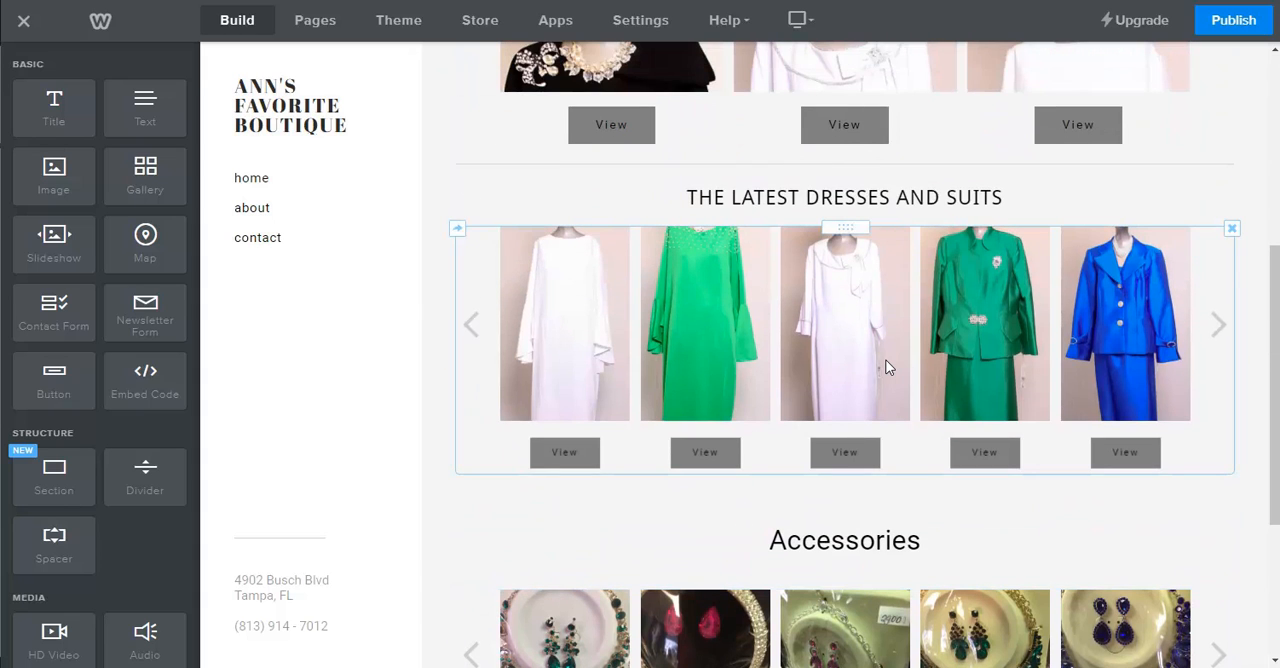
pyautogui.scroll(-2, 871, 580)
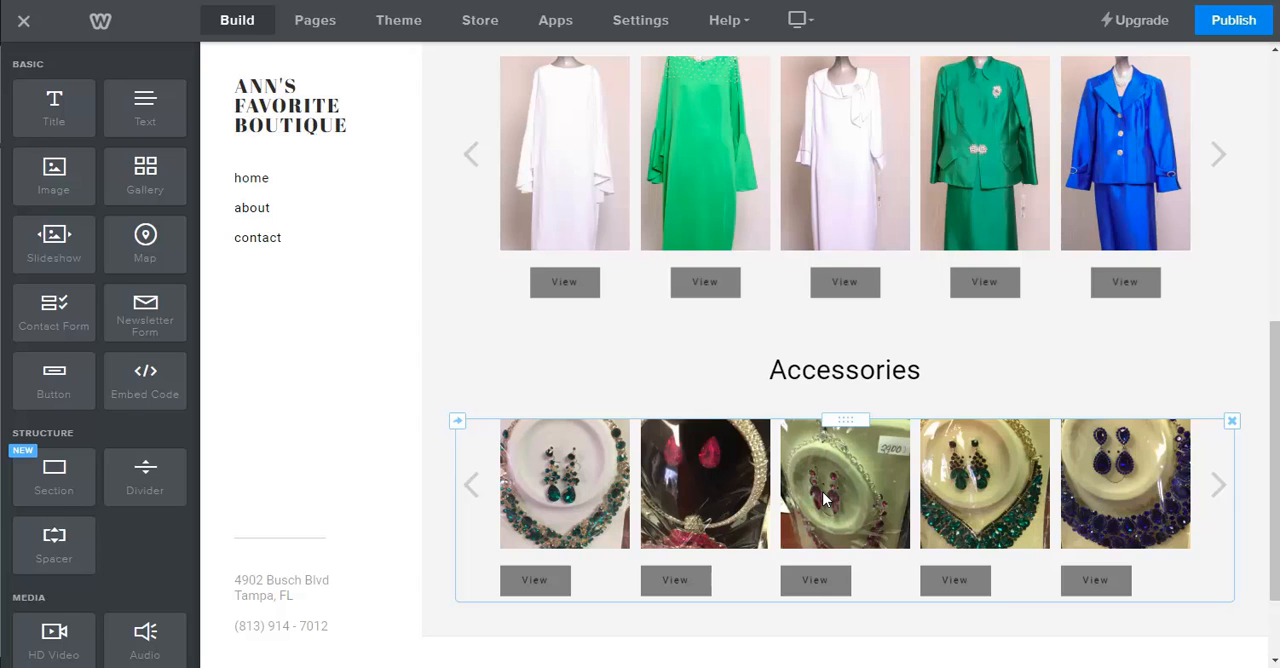
pyautogui.scroll(3, 824, 498)
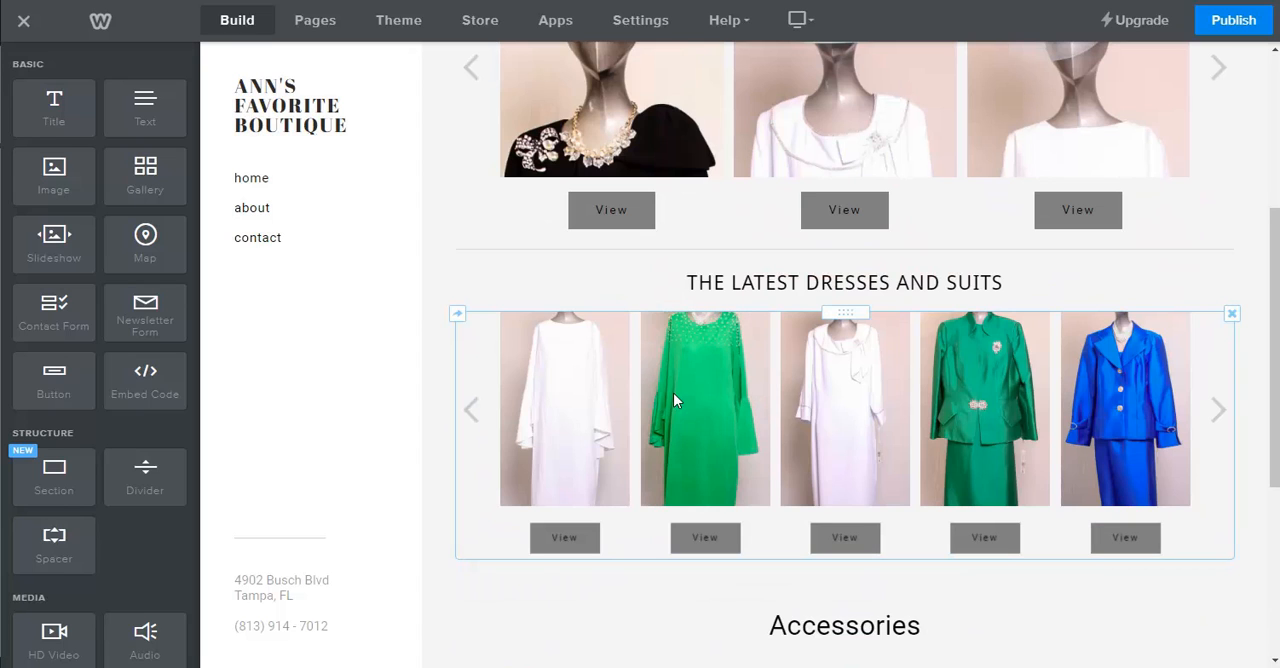
# Reopen the store manager and show the list of item categories.
pyautogui.click(482, 24)
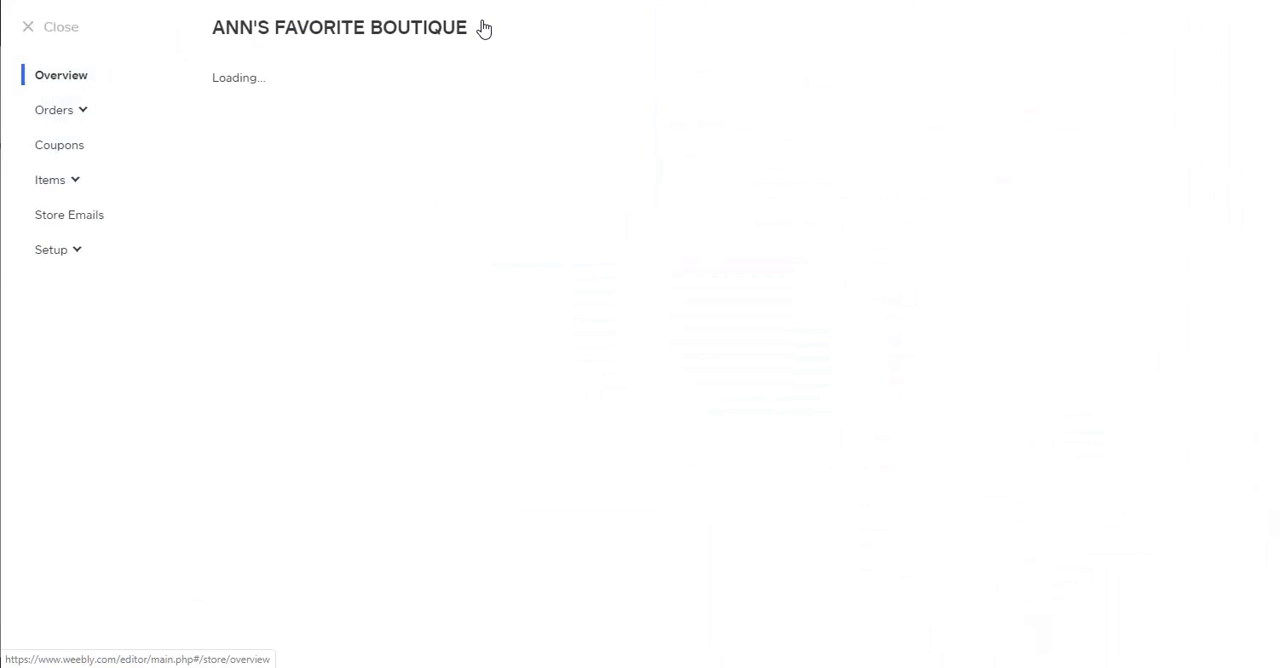
pyautogui.click(52, 181)
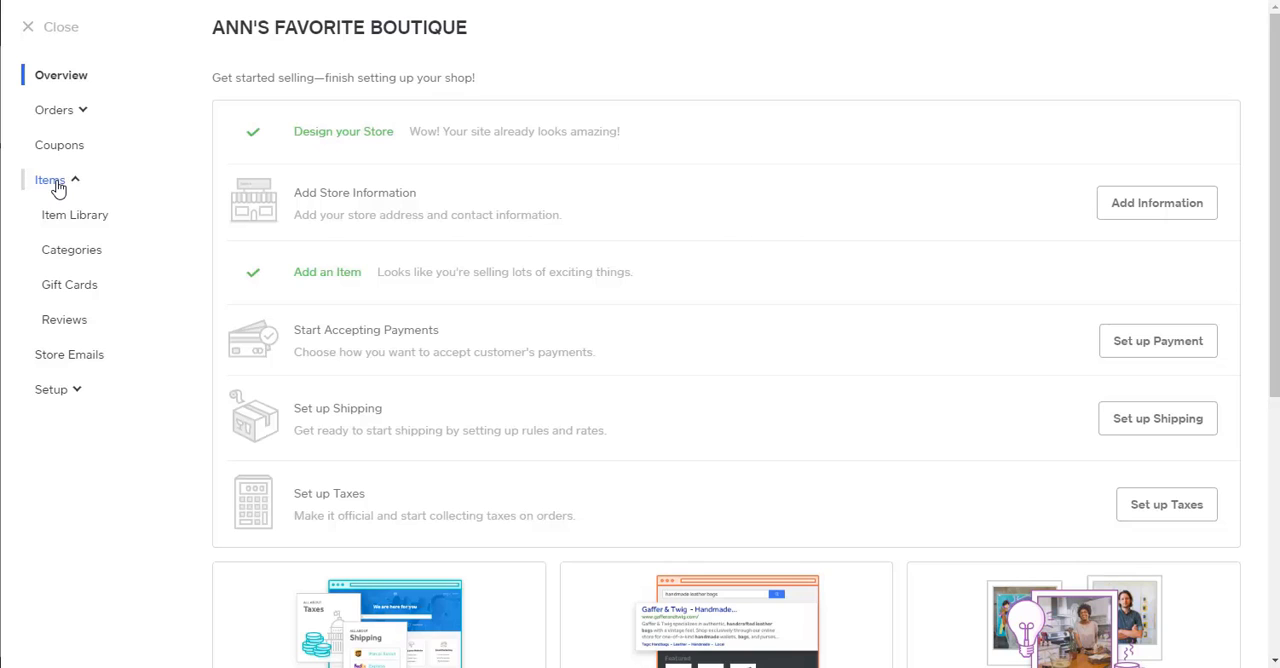
pyautogui.click(72, 260)
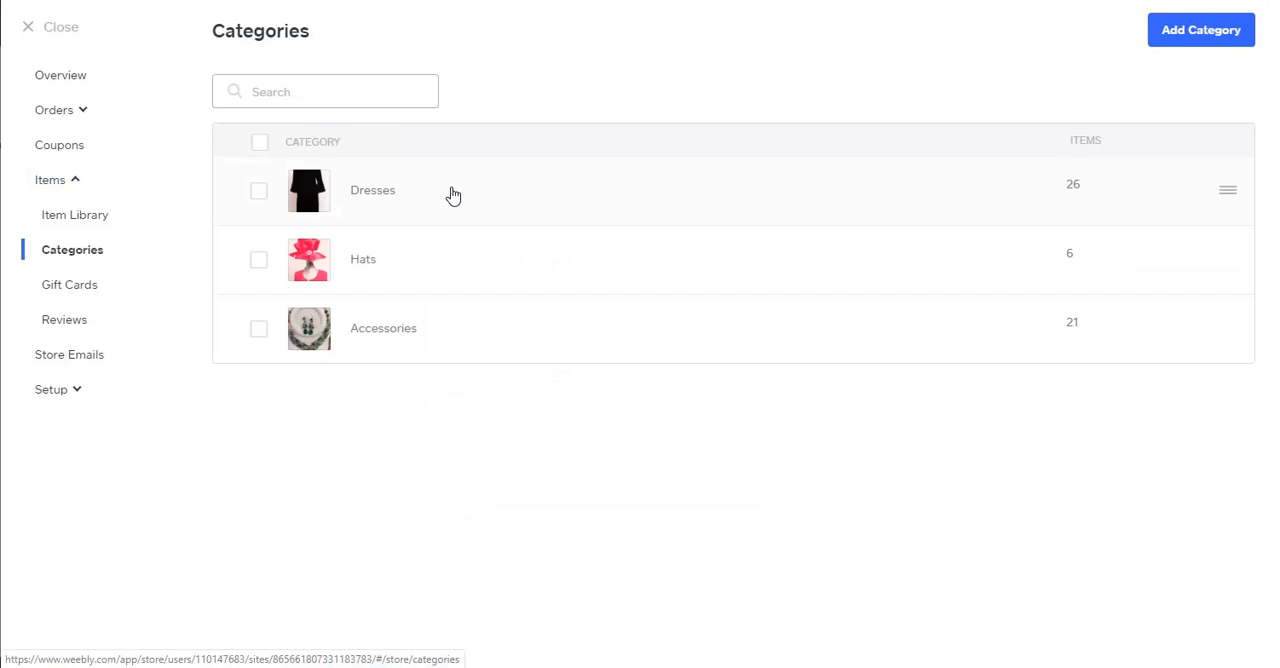
# Open the Dresses category, review its details and item order, and return to the categories list.
pyautogui.click(389, 200)
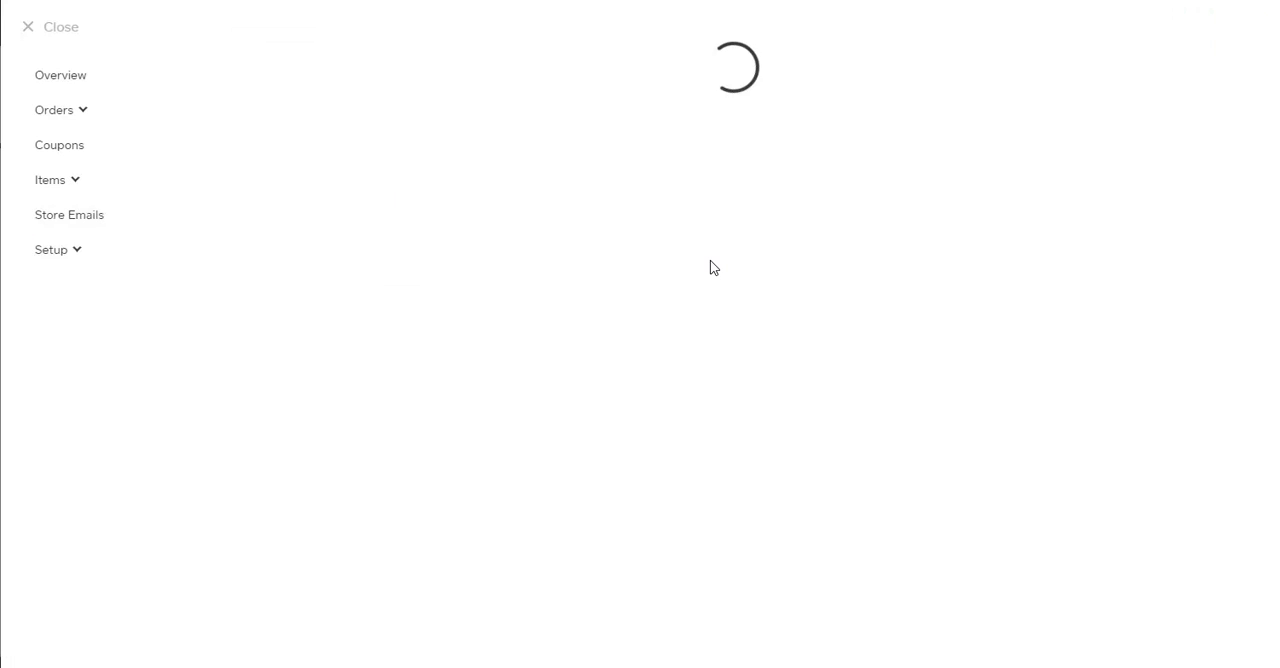
pyautogui.scroll(-5, 578, 393)
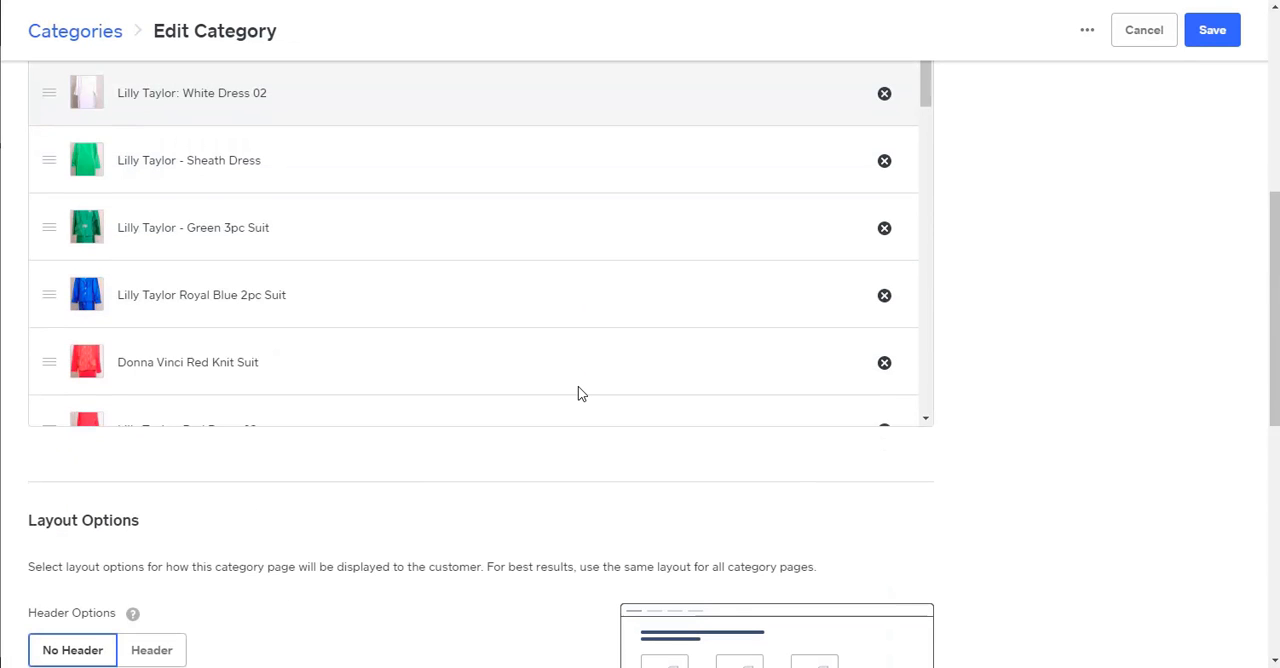
pyautogui.moveTo(926, 86)
pyautogui.mouseDown()
pyautogui.moveTo(936, 284)
pyautogui.moveTo(959, 88)
pyautogui.moveTo(945, 78)
pyautogui.mouseUp()
pyautogui.scroll(6, 530, 239)
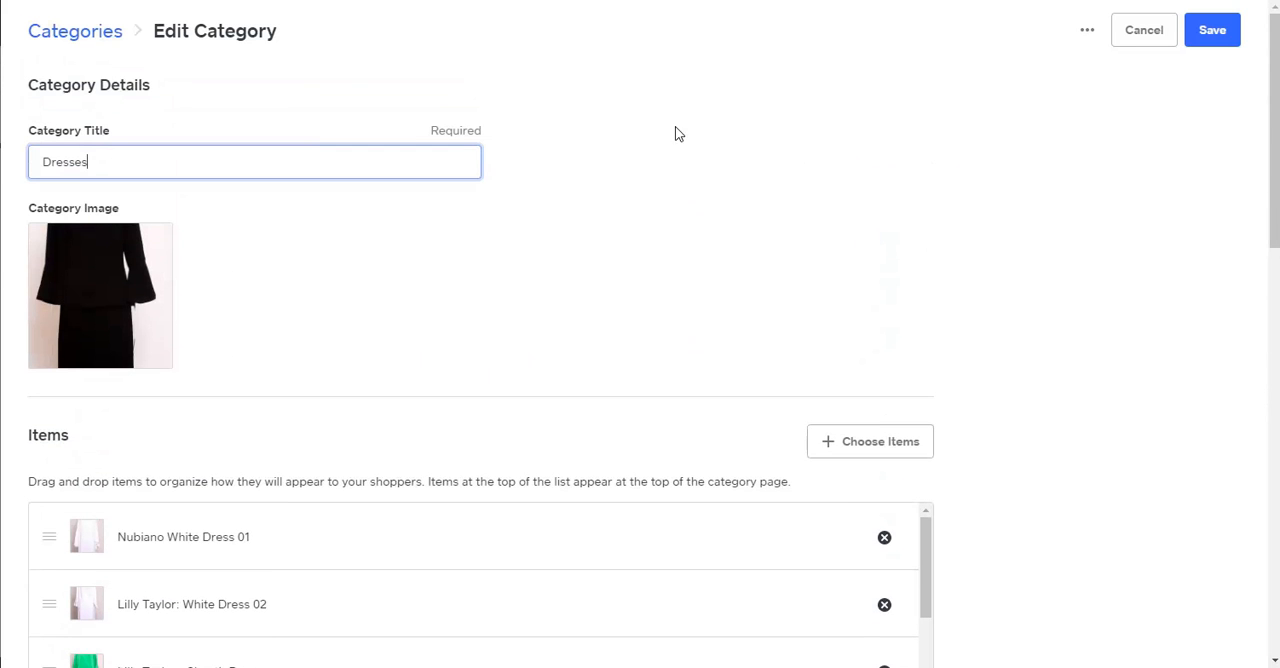
pyautogui.click(86, 40)
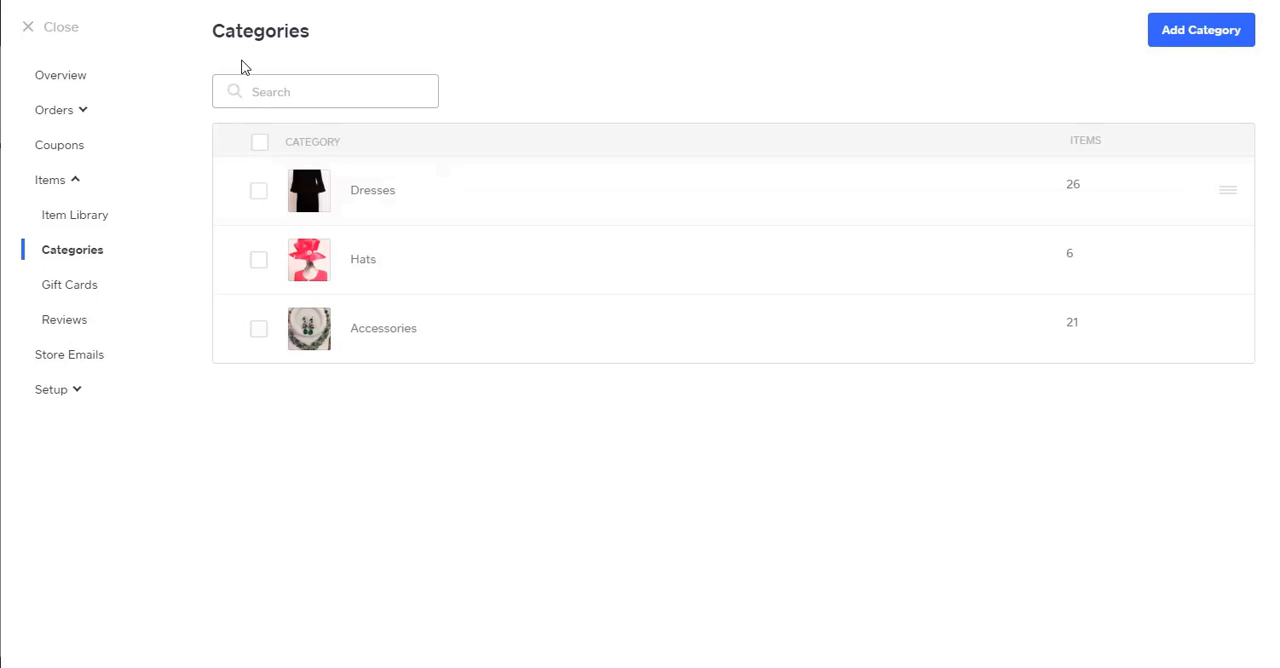
# Close the store manager and return to the beginning of the home page in the site editor.
pyautogui.click(61, 29)
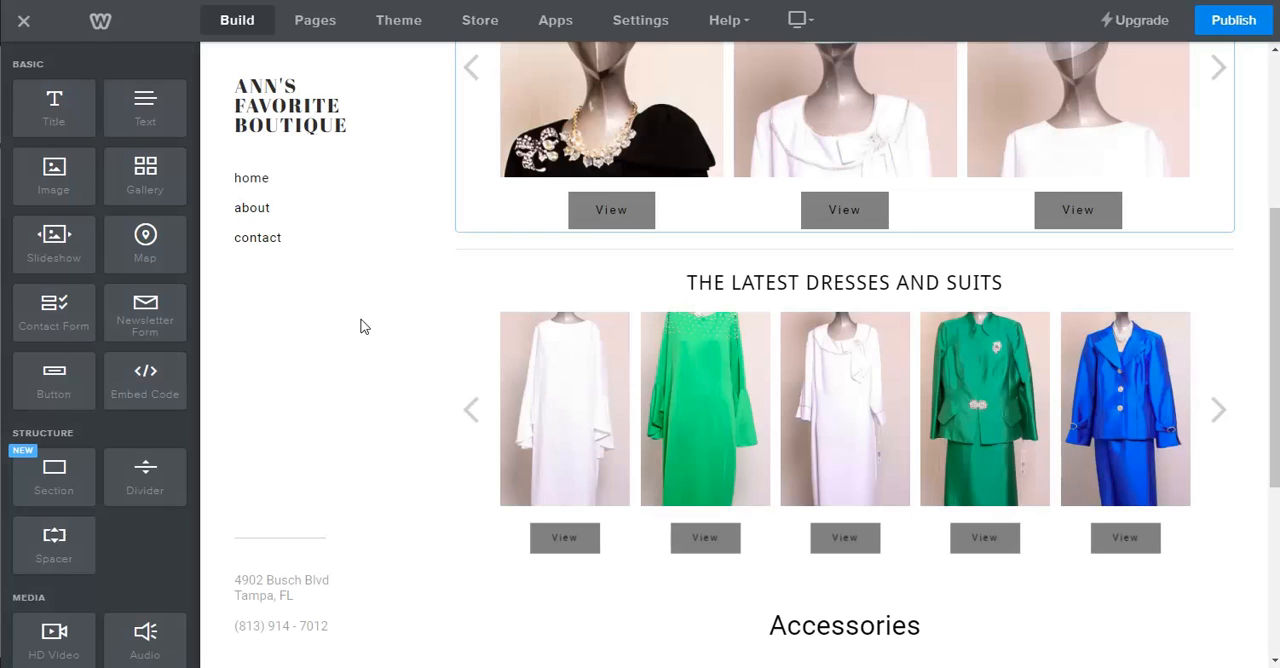
pyautogui.scroll(3, 366, 399)
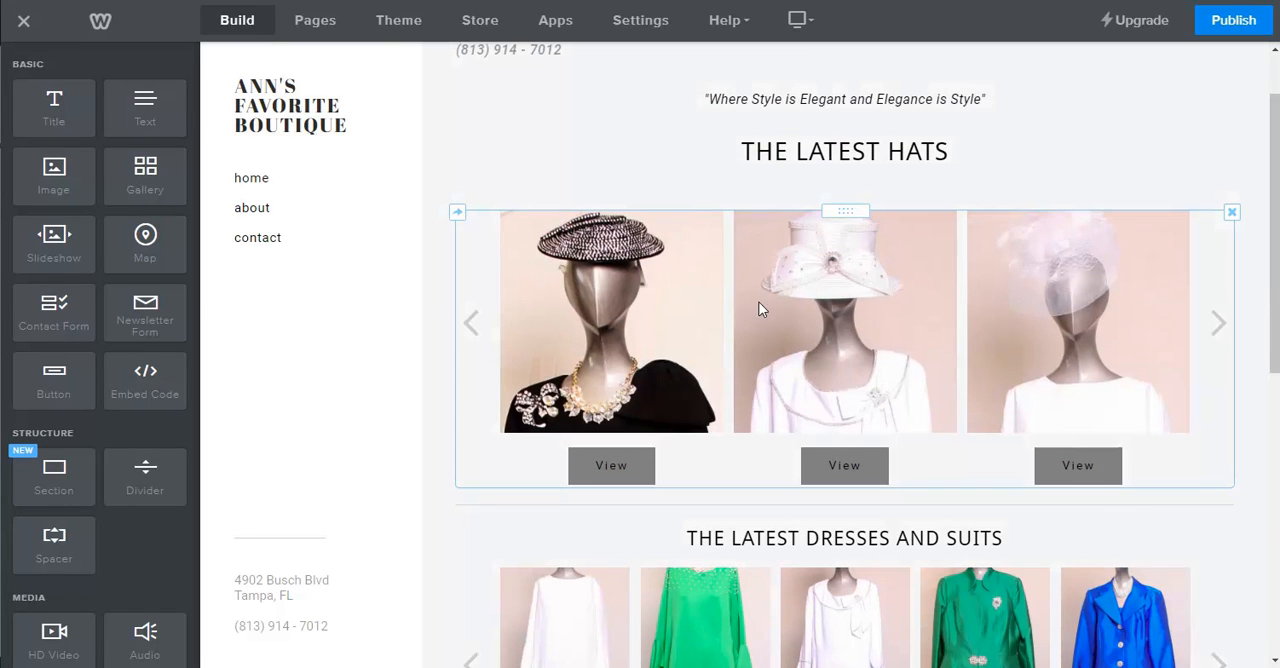
pyautogui.scroll(1, 868, 254)
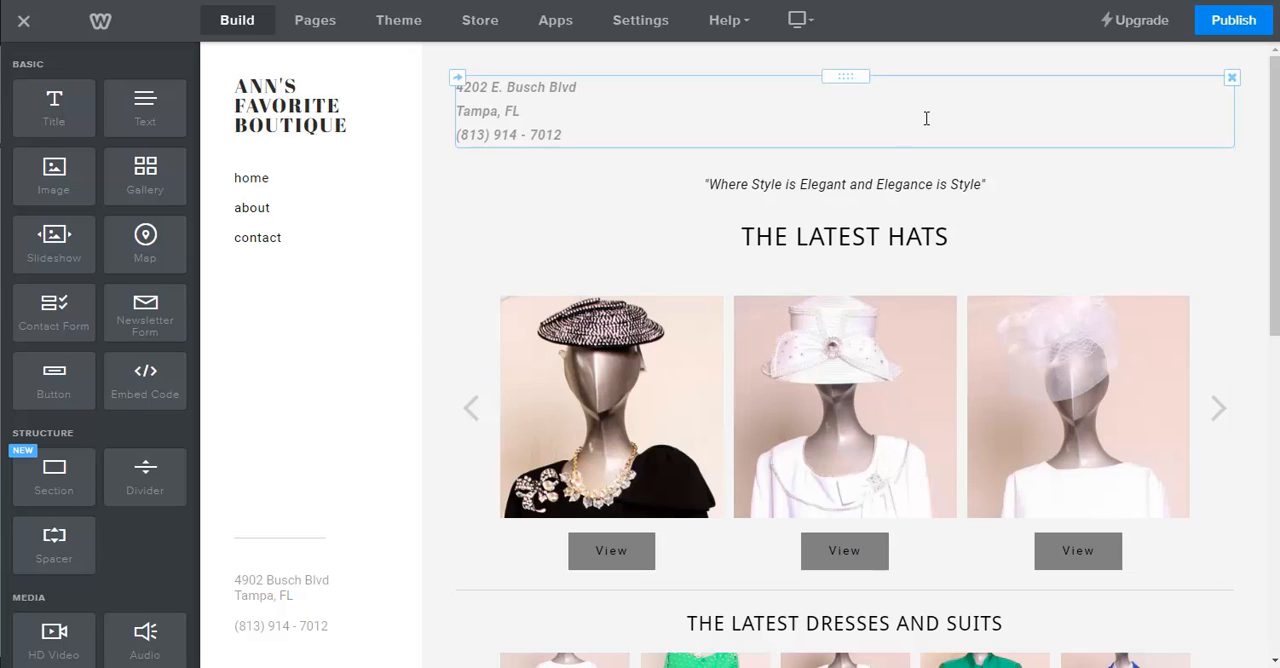
# Publish the website and dismiss the publishing confirmation with its G Suite email offer.
pyautogui.click(1250, 24)
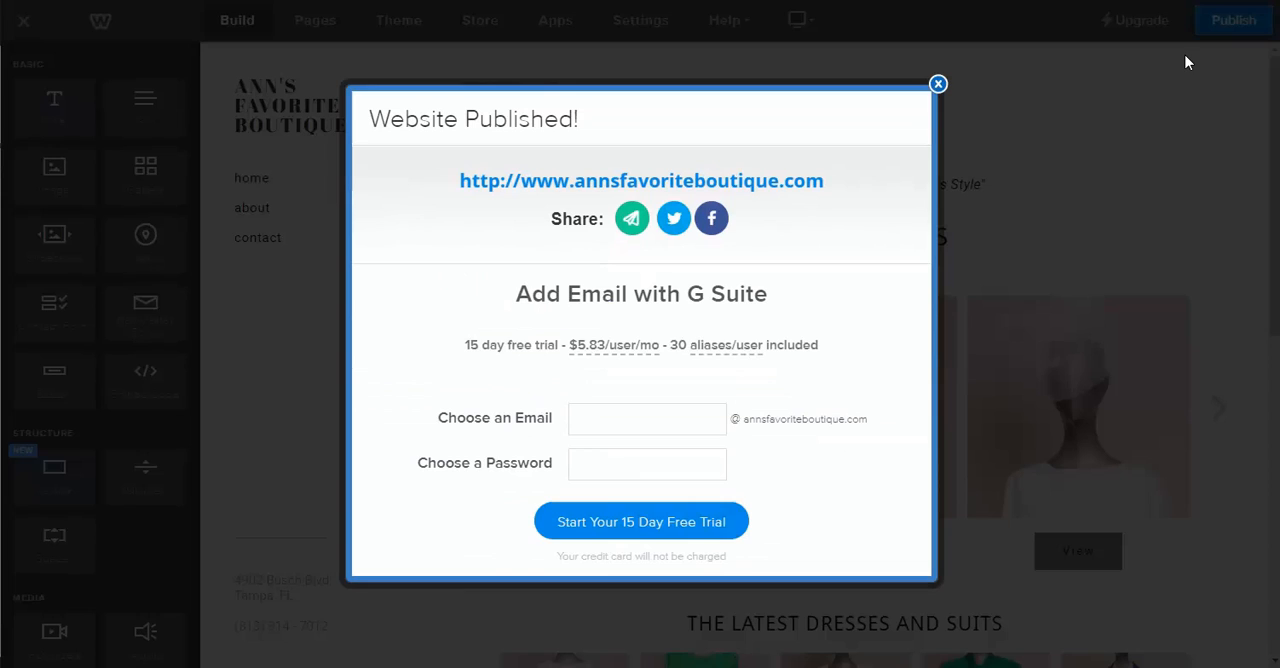
pyautogui.click(938, 85)
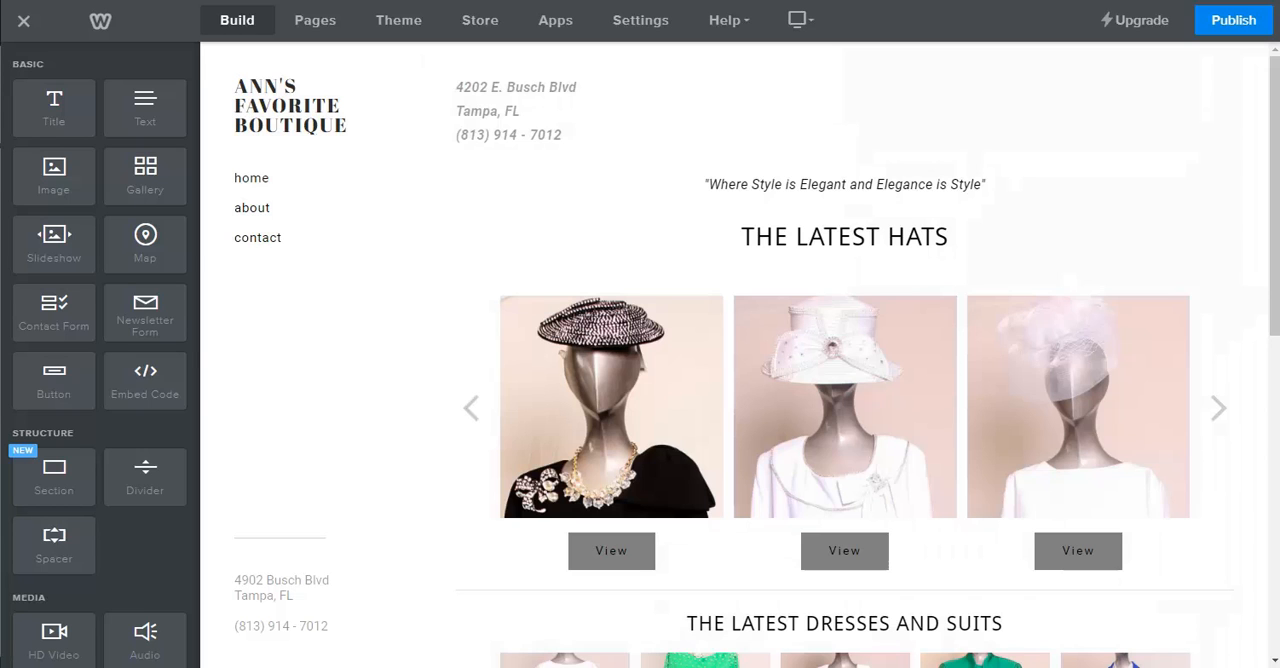
# Open the live Ann's Favorite Boutique site from the Papaly bookmarks and examine its home page down to the Accessories section and back.
pyautogui.click(86, 2)
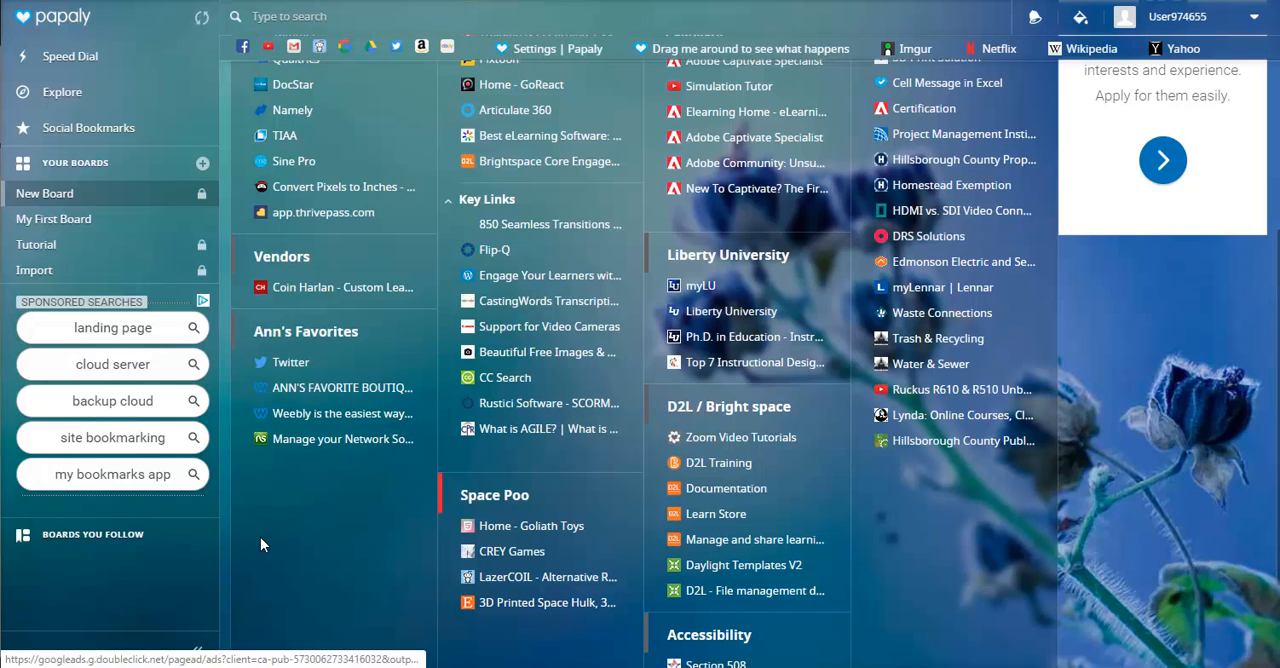
pyautogui.click(305, 388)
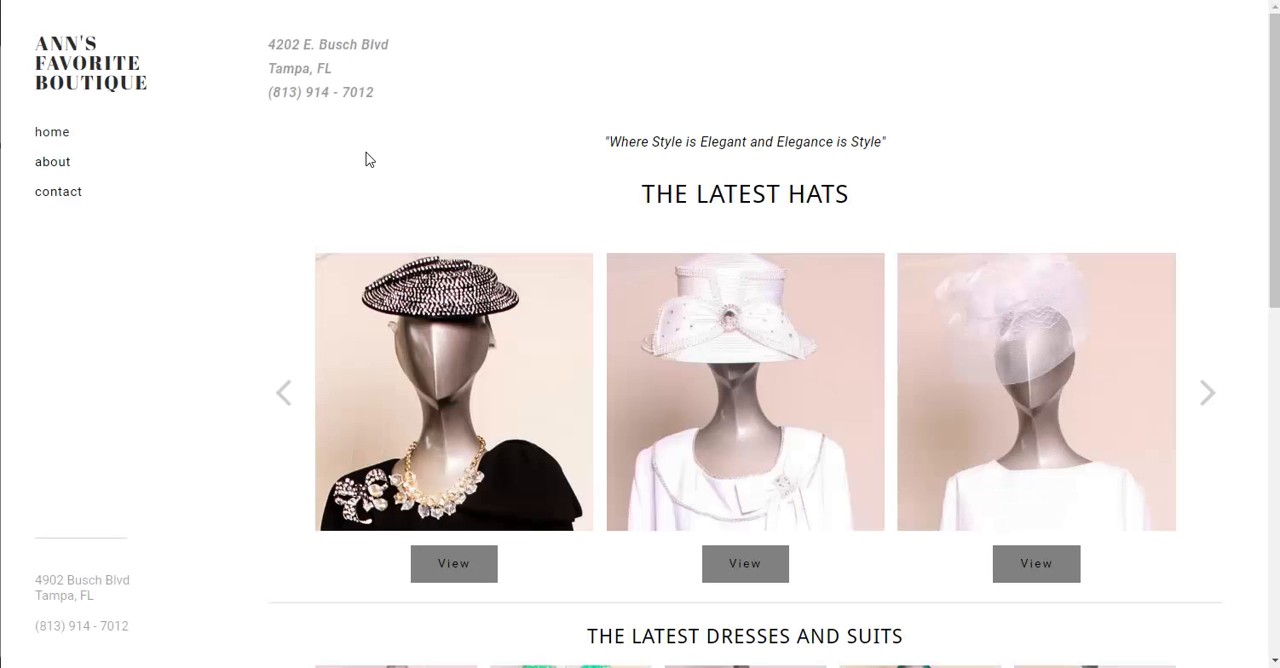
pyautogui.scroll(-2, 463, 277)
pyautogui.scroll(-5, 463, 277)
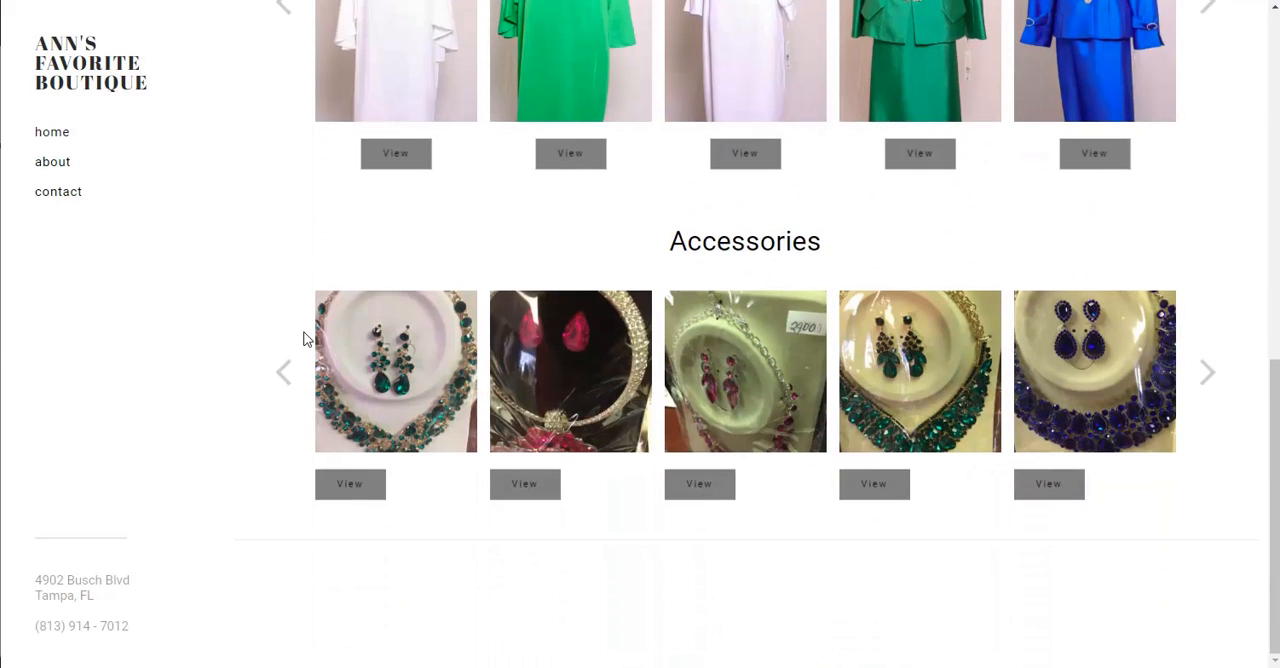
pyautogui.scroll(5, 309, 337)
pyautogui.scroll(3, 307, 340)
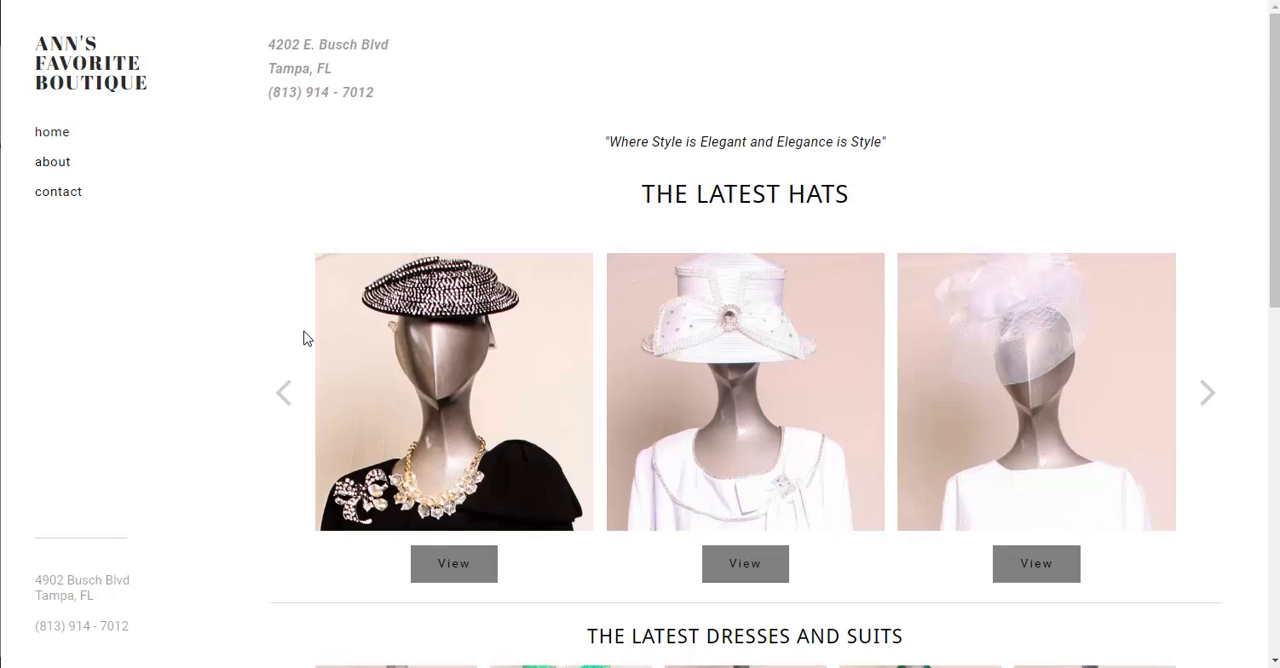